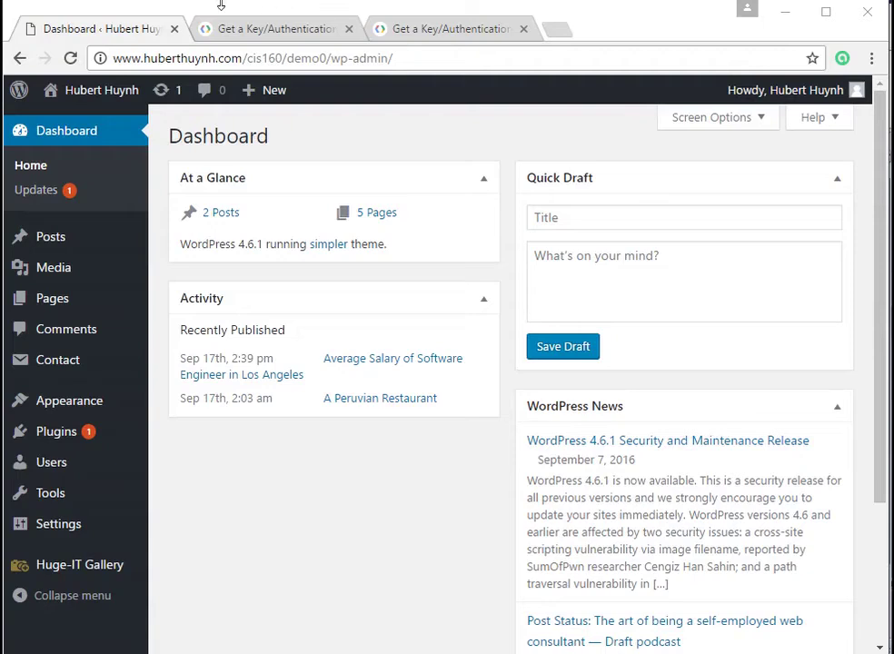
Review the plugin demo outline in the demo-message workbook in Excel and return to the WordPress dashboard in Chrome.
left_click(255, 650)
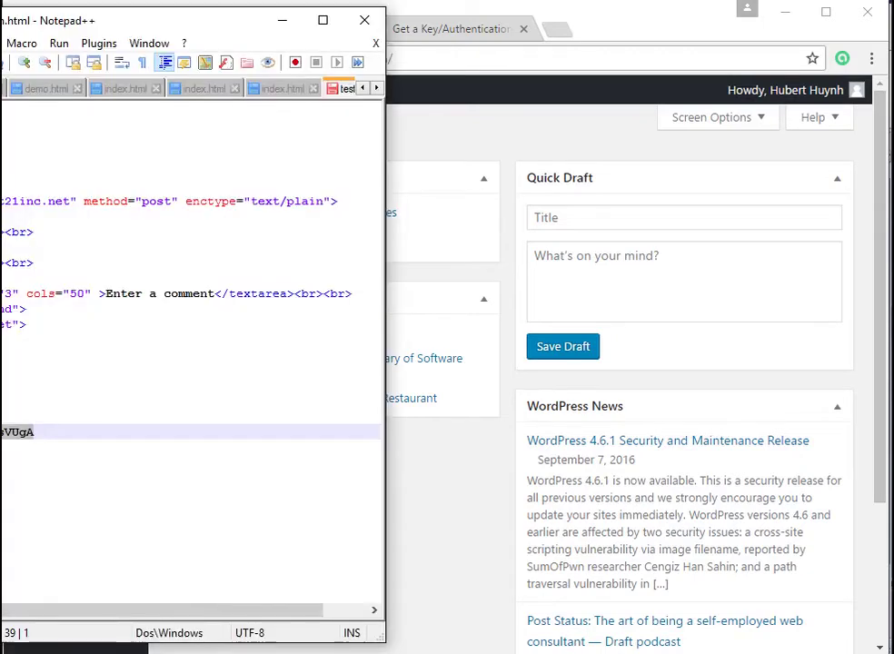
left_click(310, 650)
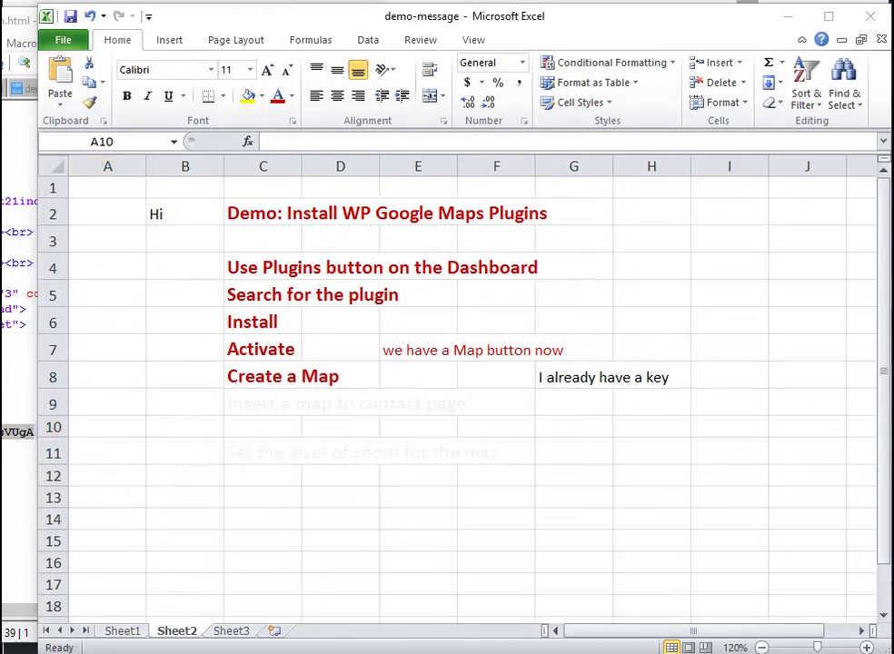
mouse_move(194, 642)
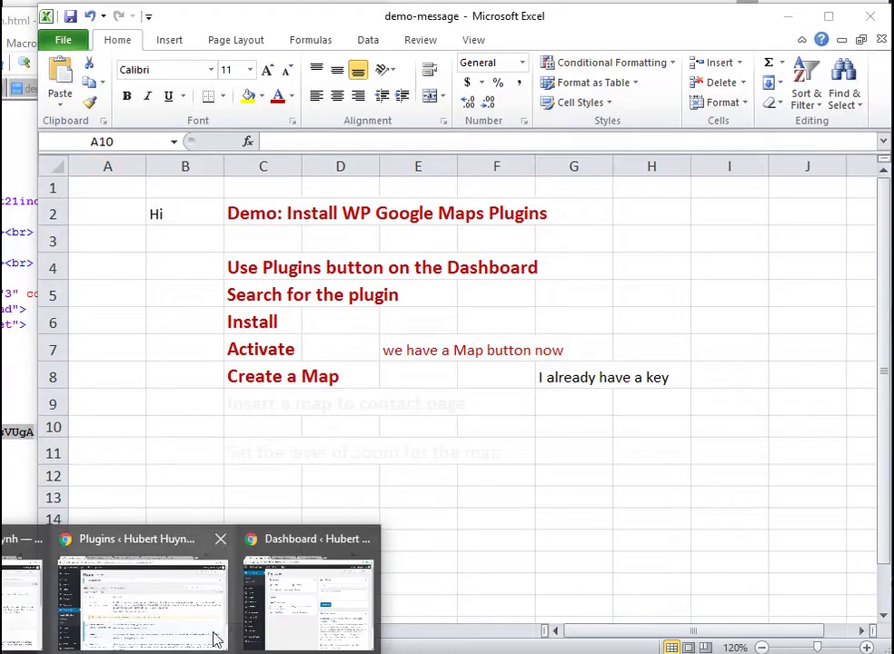
left_click(293, 627)
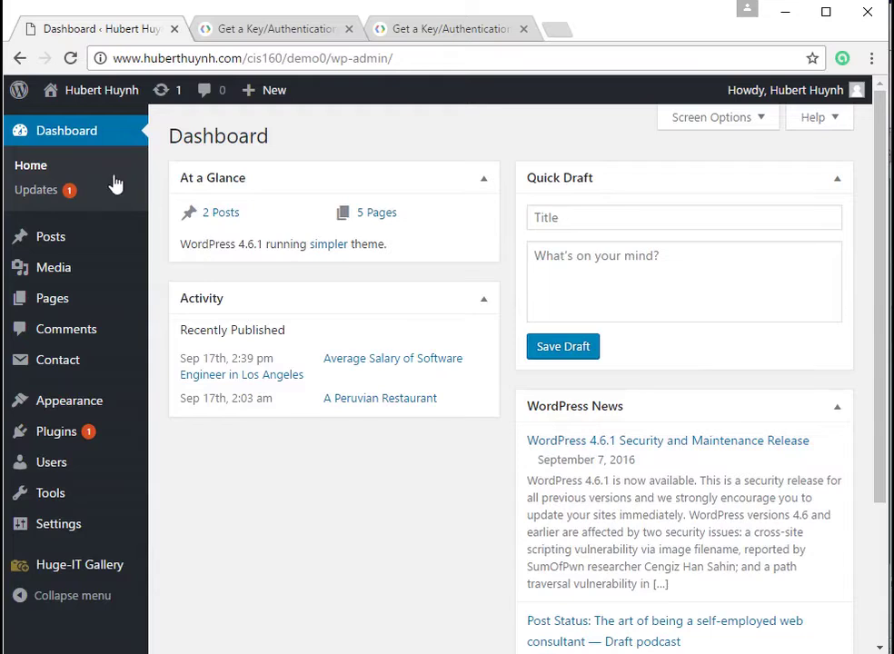
Search for new plugins with the keyword "WP google maps" and install the WP Google Maps plugin.
mouse_move(65, 365)
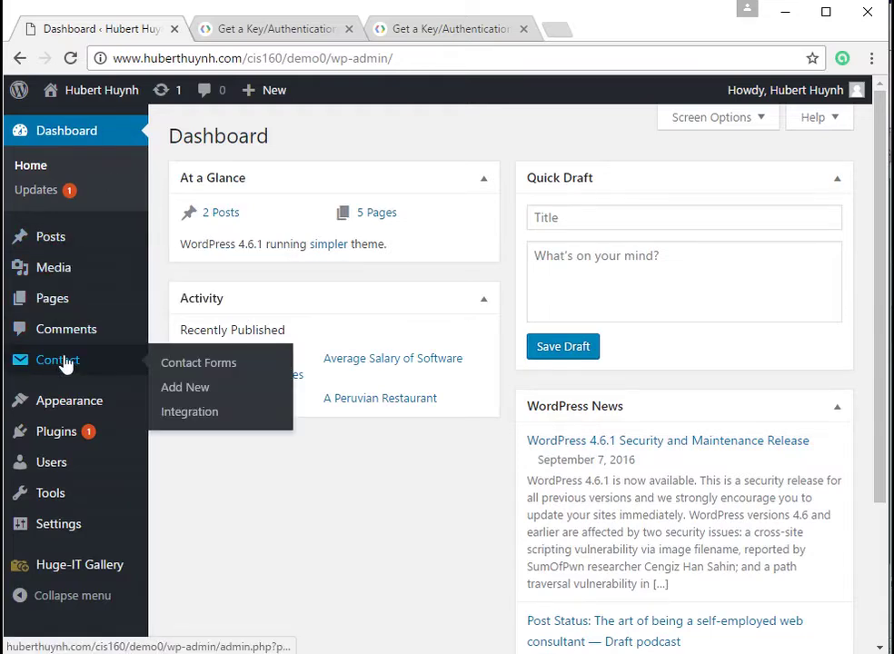
mouse_move(71, 406)
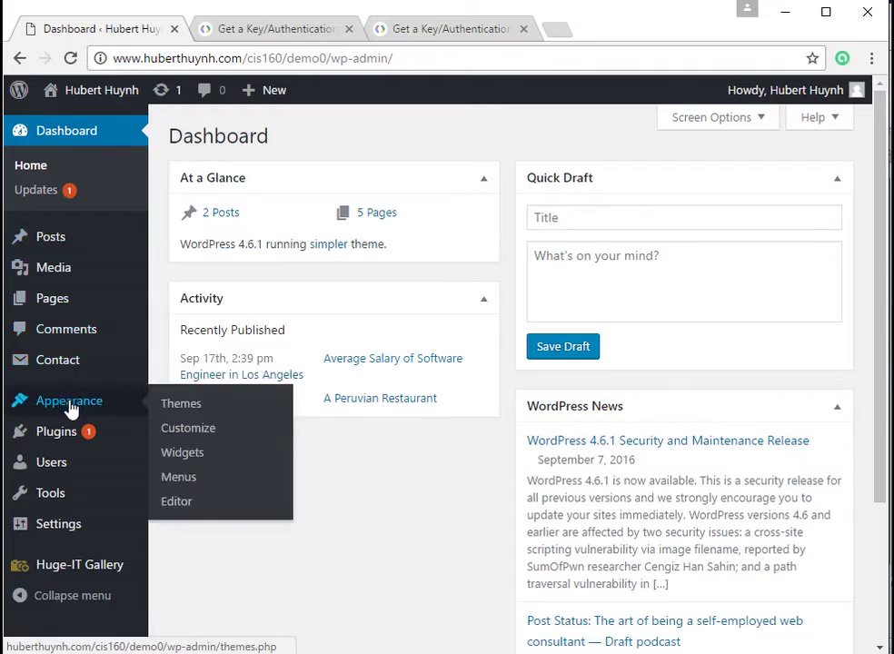
mouse_move(97, 441)
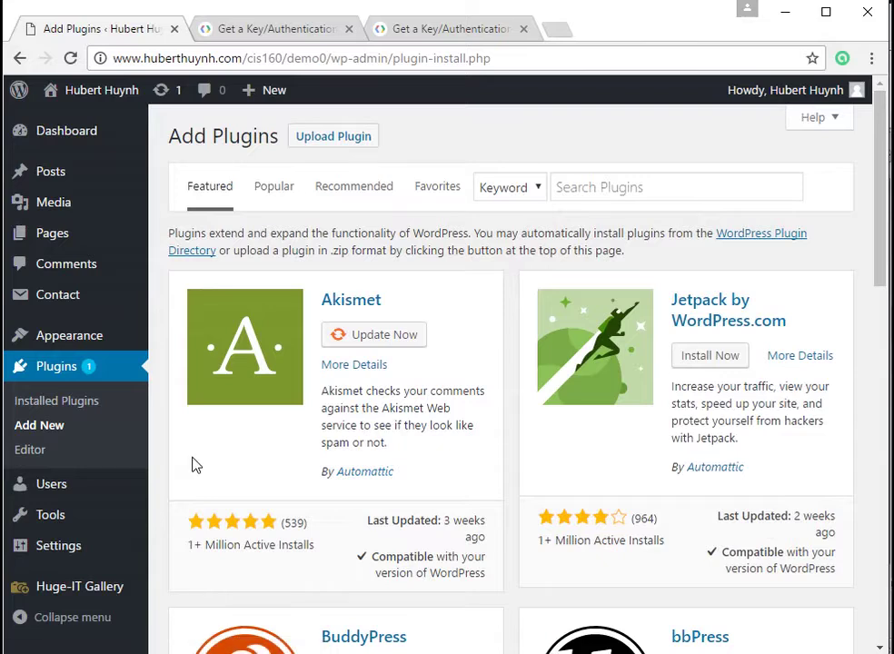
left_click(589, 188)
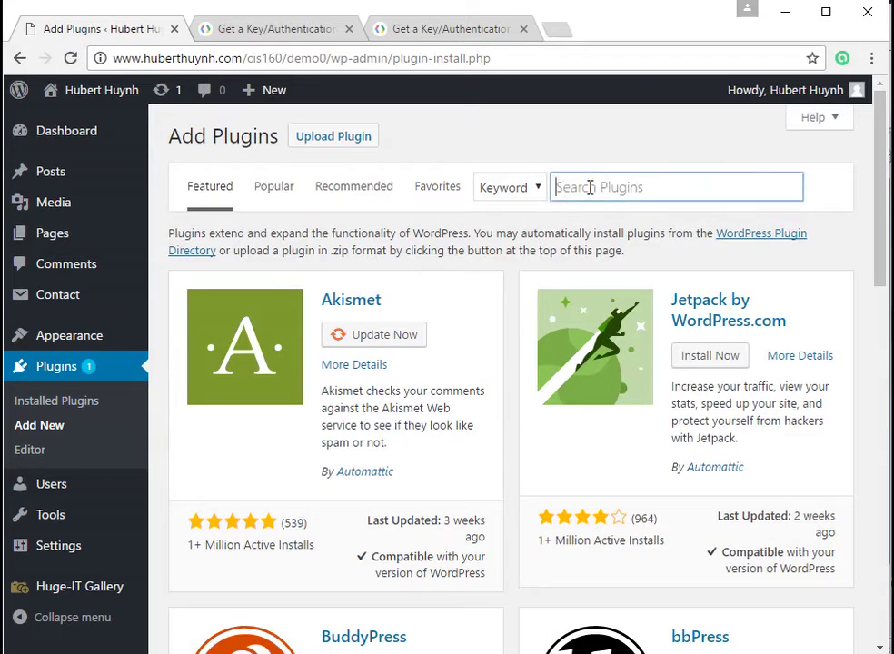
type("WP")
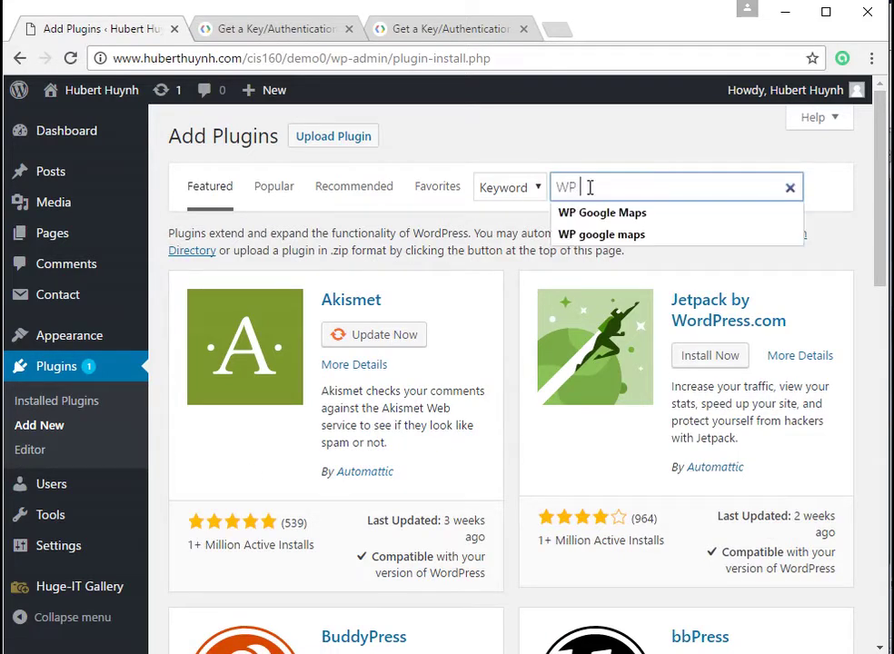
type(" goo")
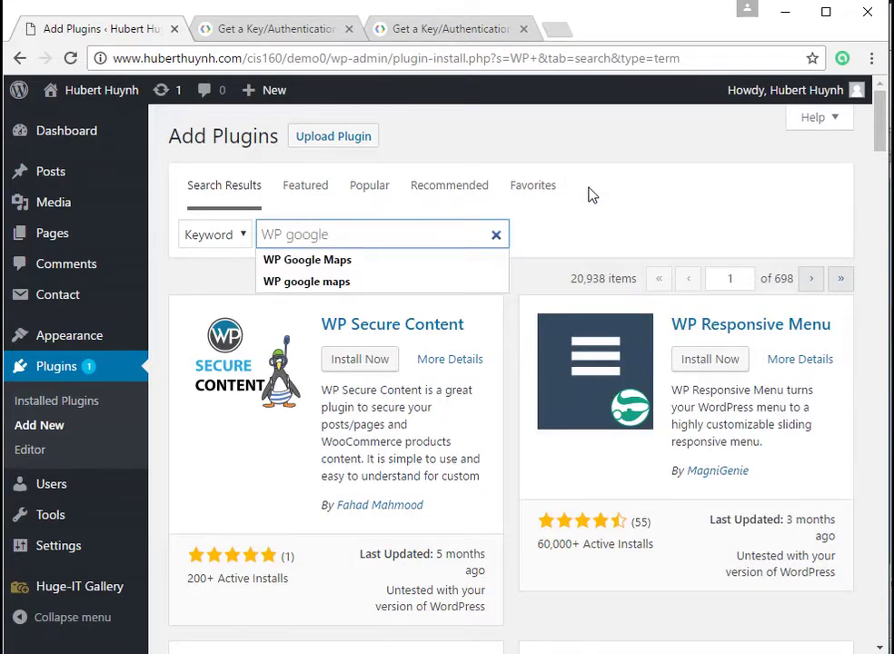
type("gle")
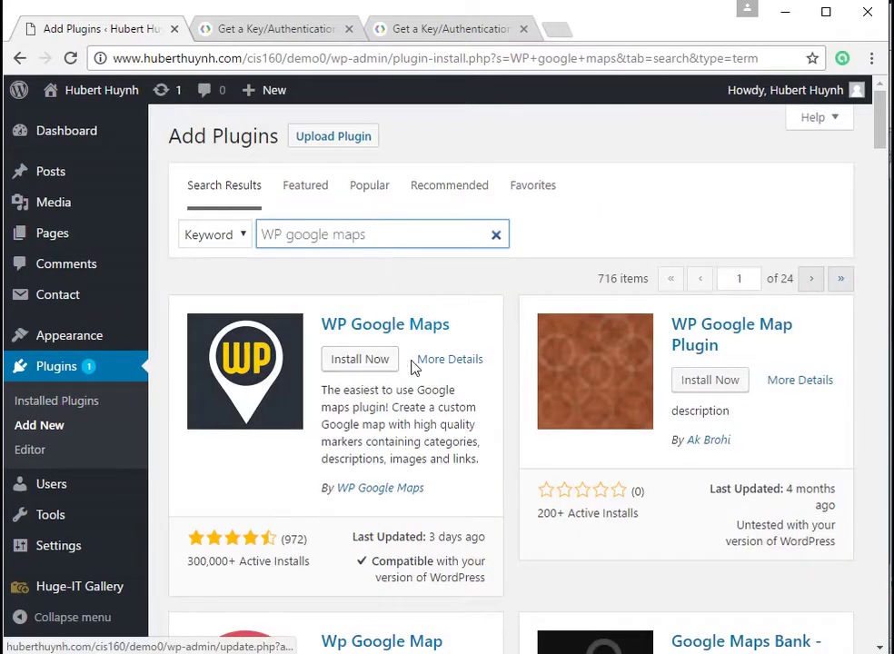
left_click(363, 363)
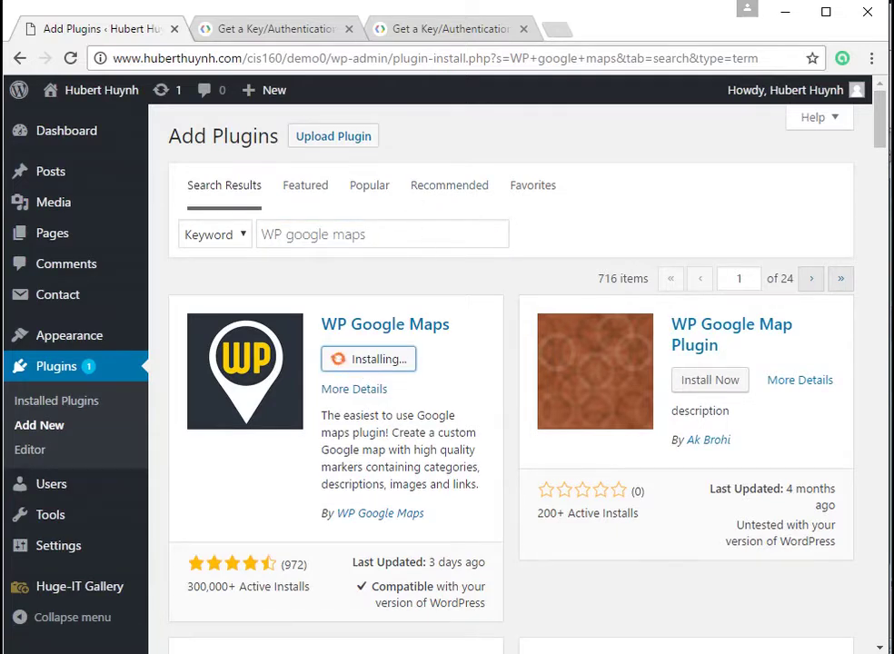
In the Excel demo-message workbook, change the font color of the outline items from "Use Plugins button" through "Activate" (C4:C7) to blue.
left_click(314, 652)
left_click(244, 265)
left_click_drag(247, 270, 312, 322)
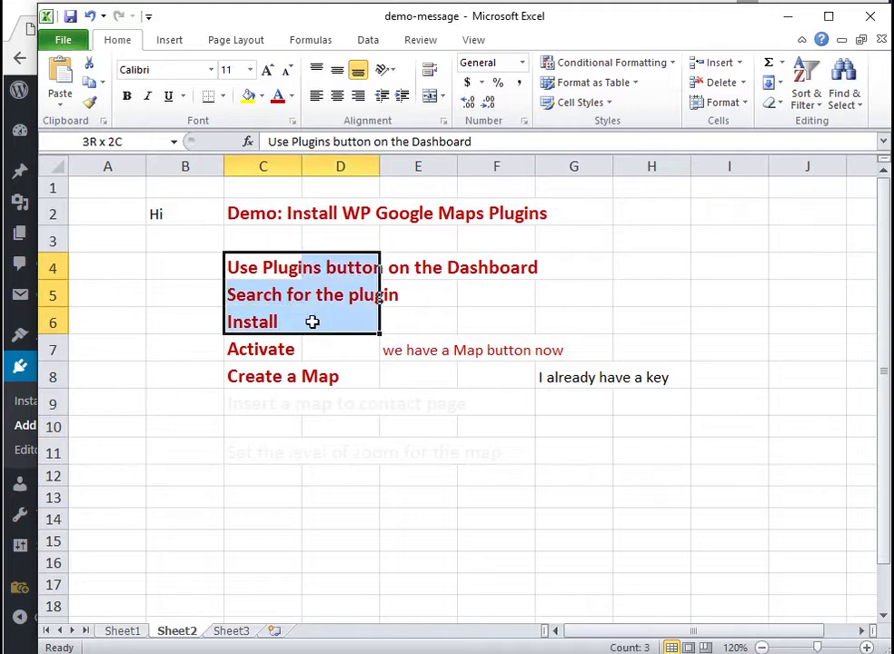
left_click(293, 95)
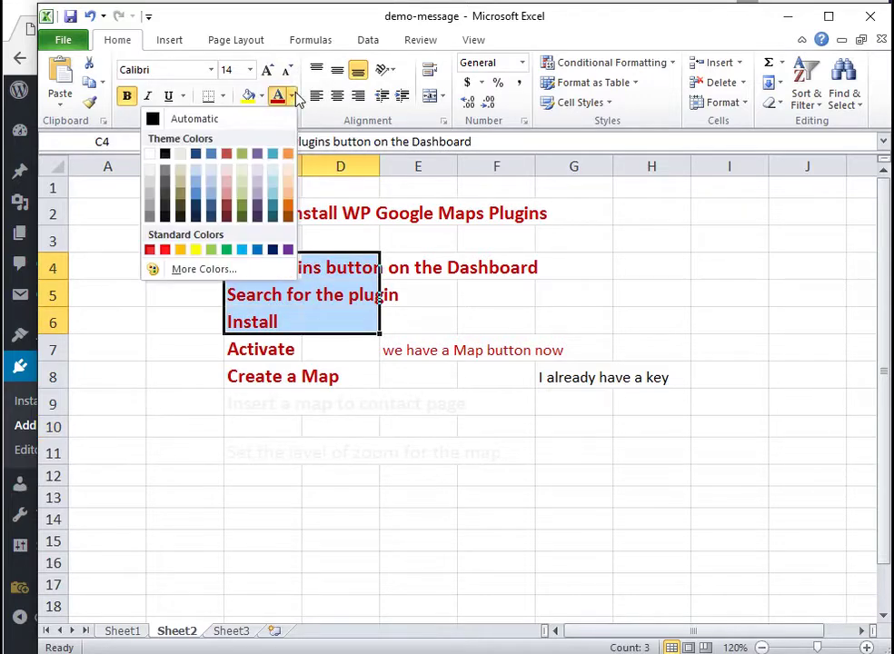
left_click(193, 207)
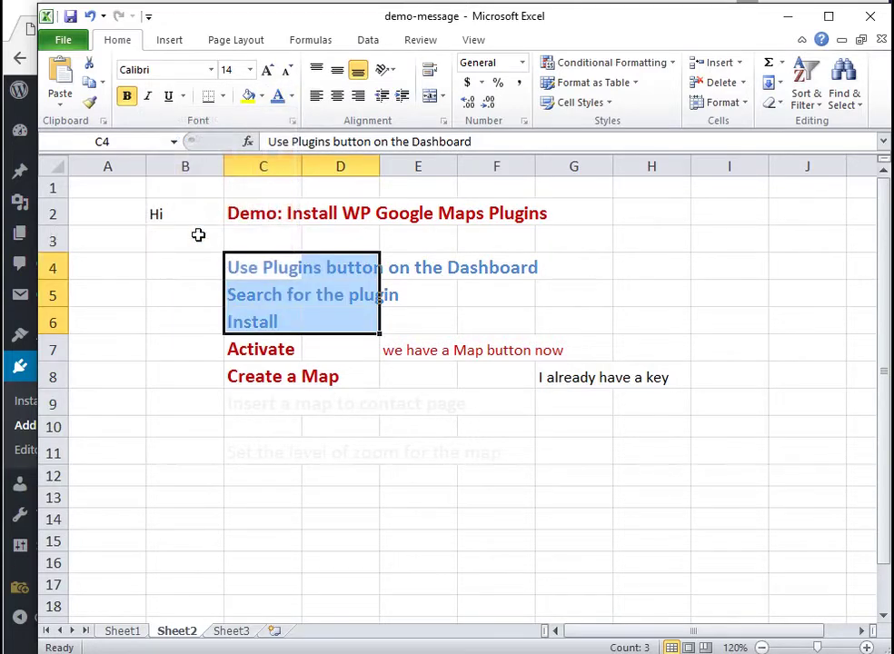
left_click(266, 349)
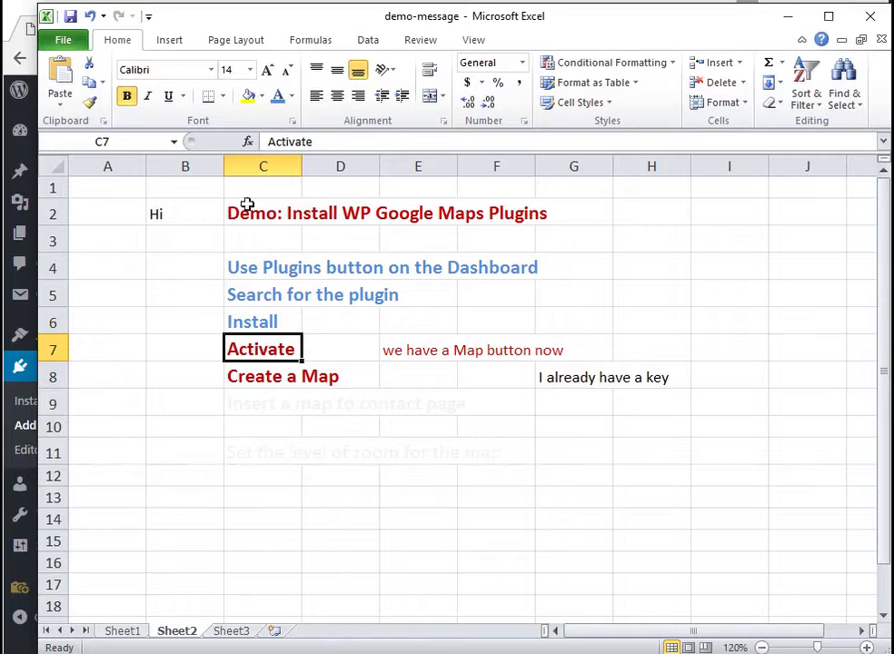
left_click(281, 101)
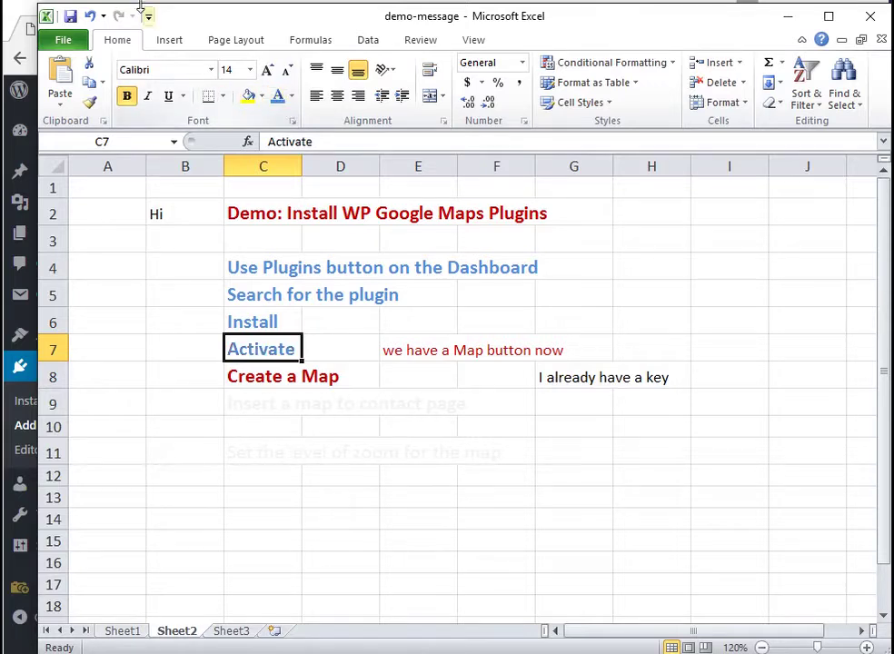
Switch back to Chrome, activate the WP Google Maps plugin, and check its entry in the installed plugins list.
left_click(30, 7)
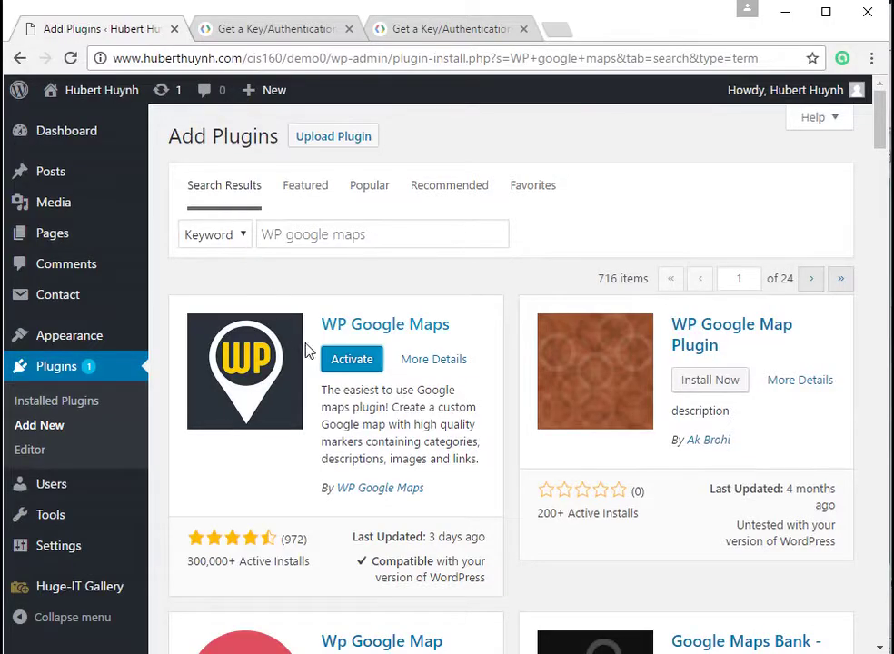
left_click(352, 360)
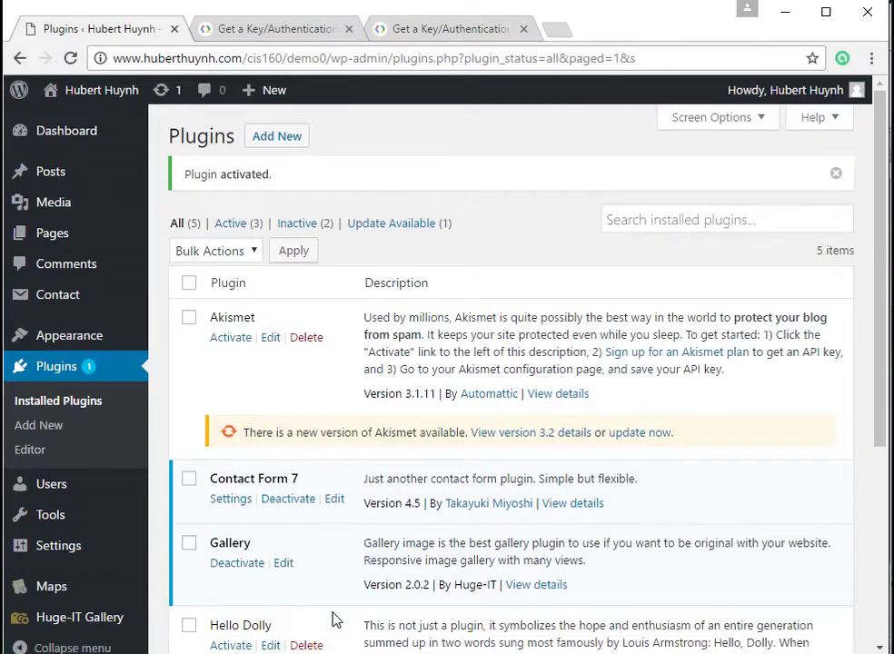
scroll(361, 564, "down", 2)
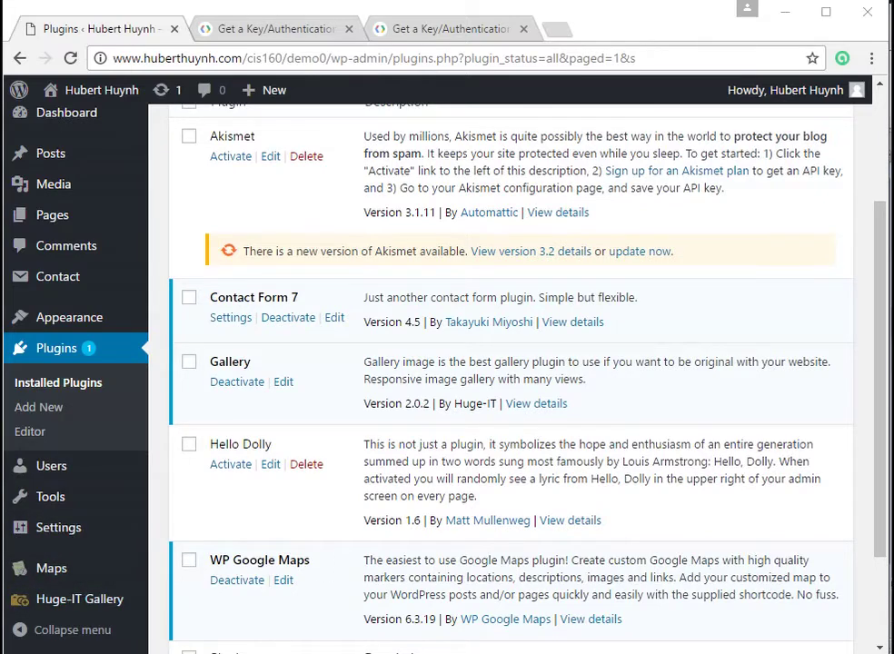
In the Excel workbook, change the font color of the note "we have a Map button now" in E7 to blue.
key("alt+Tab")
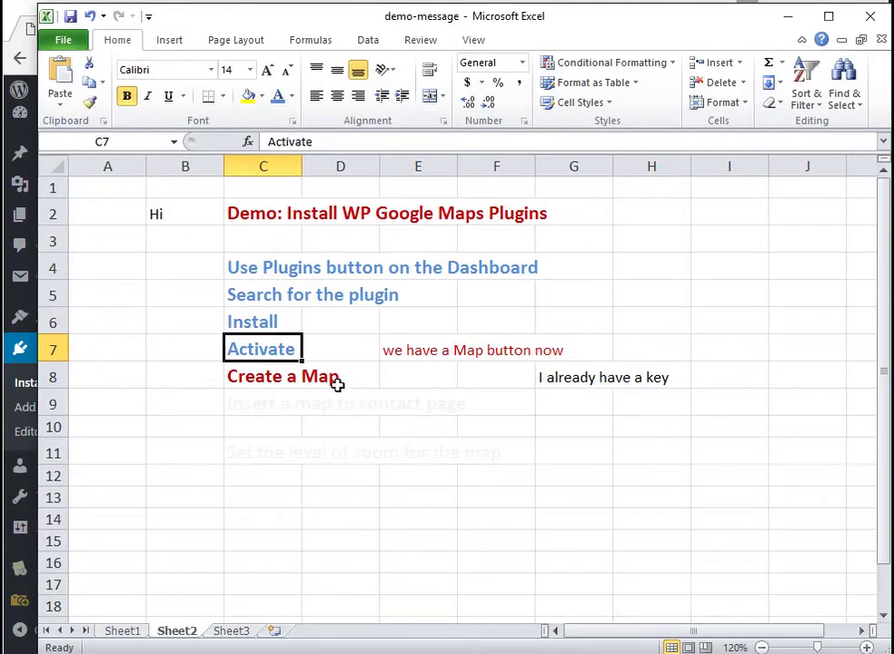
left_click(411, 353)
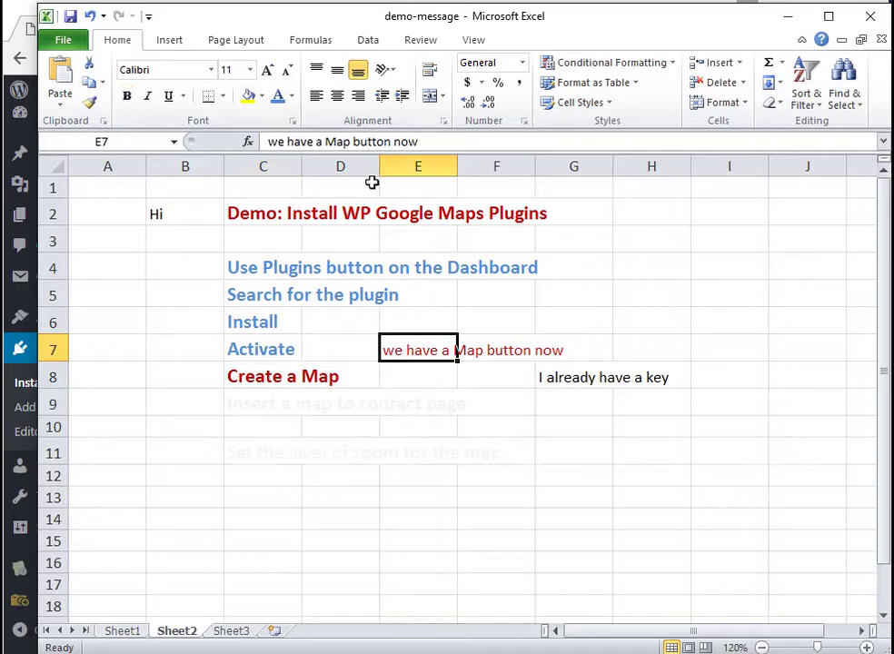
left_click(279, 101)
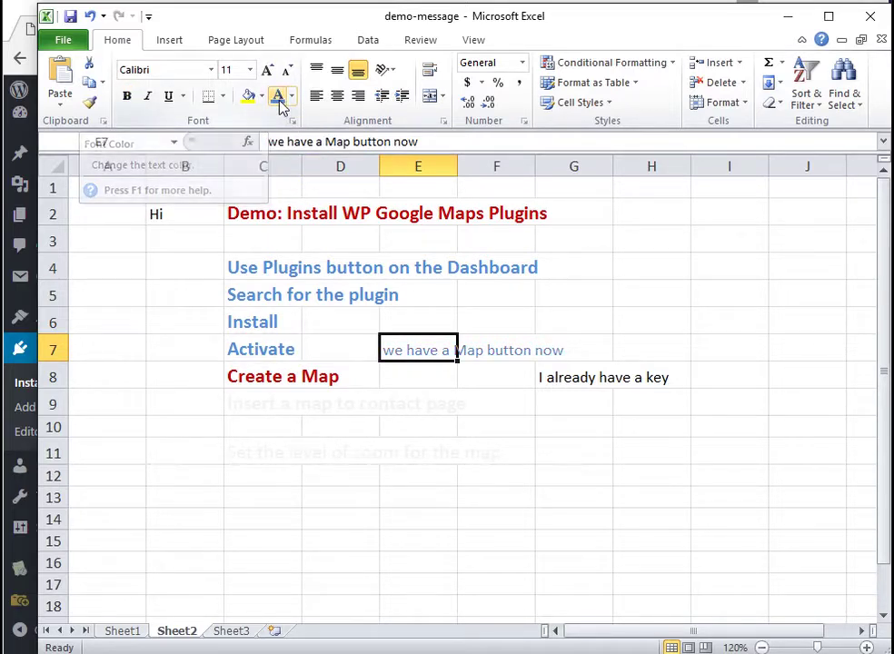
Change the note in G8 to "We need a google map api key, and I already have a key".
left_click(552, 378)
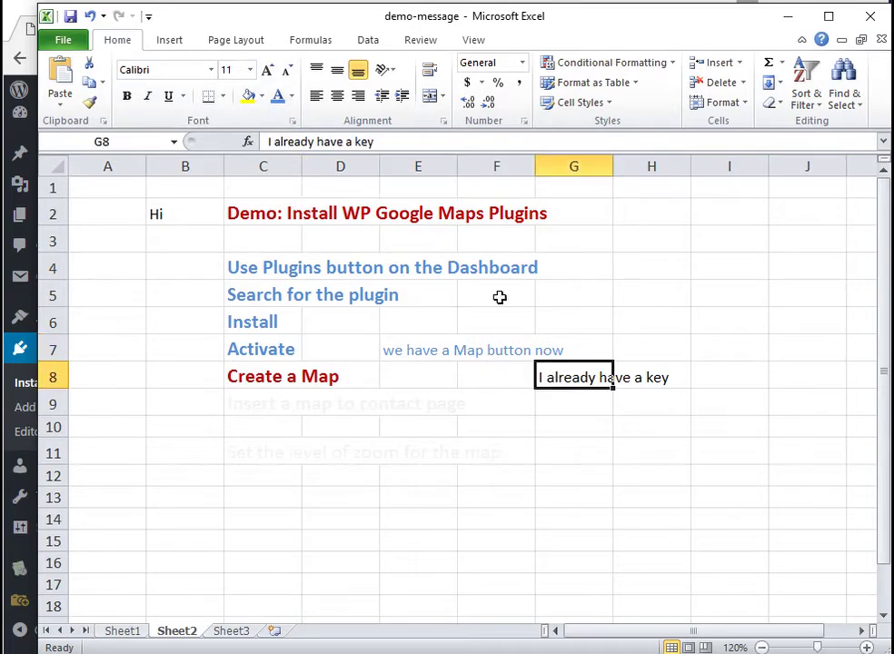
left_click(264, 143)
type("We m")
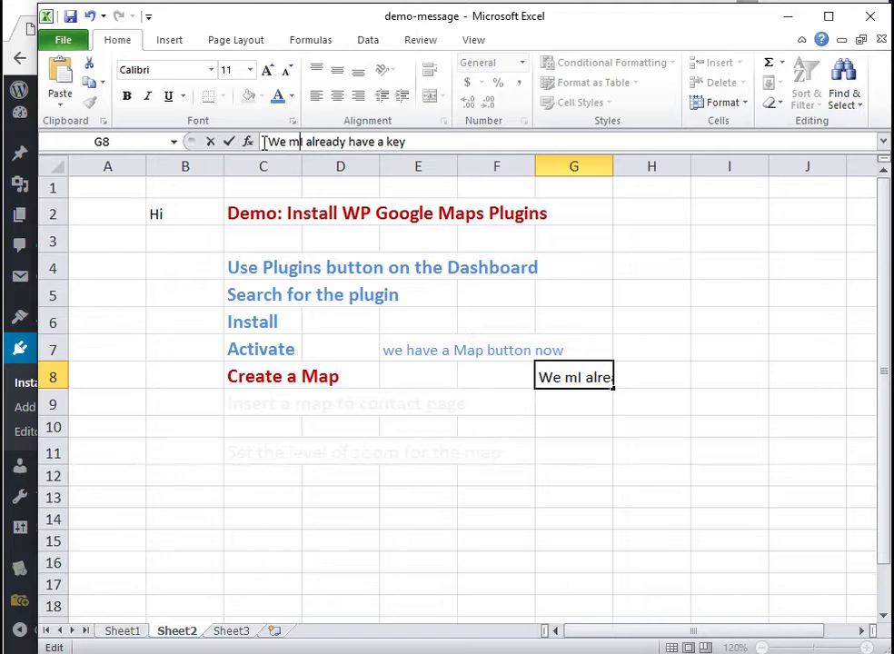
key("BackSpace")
type("need a")
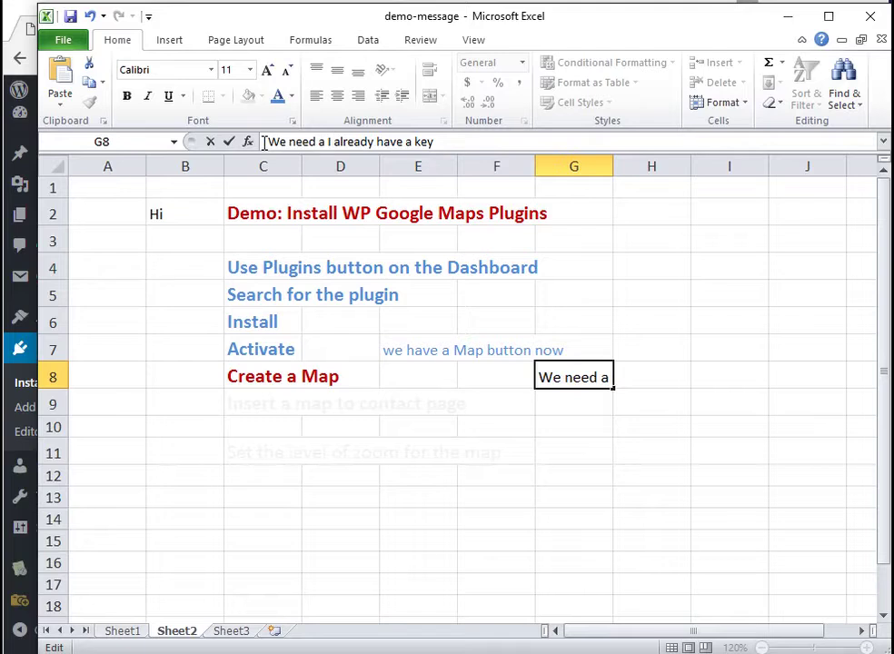
type(" google")
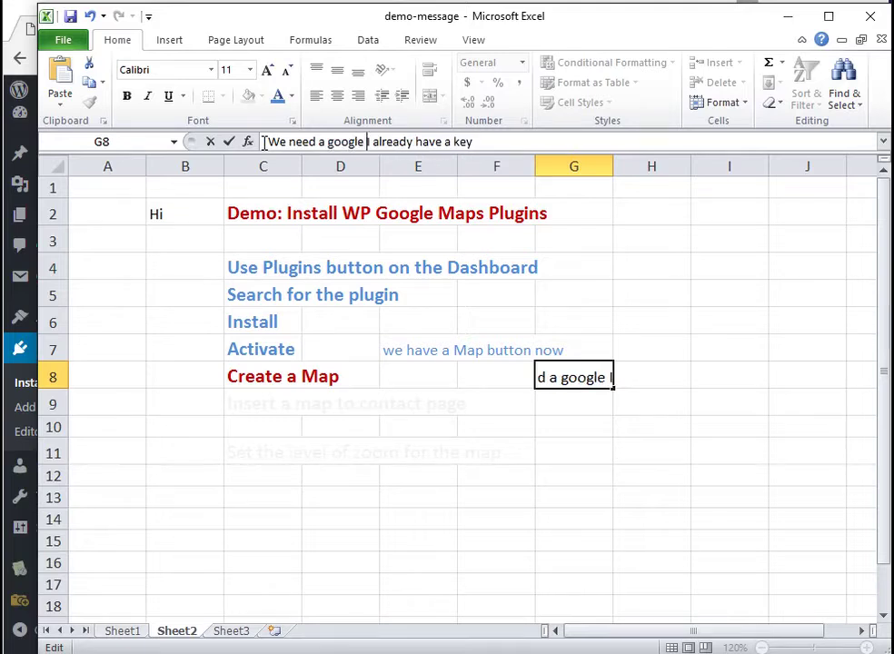
type(" map api k")
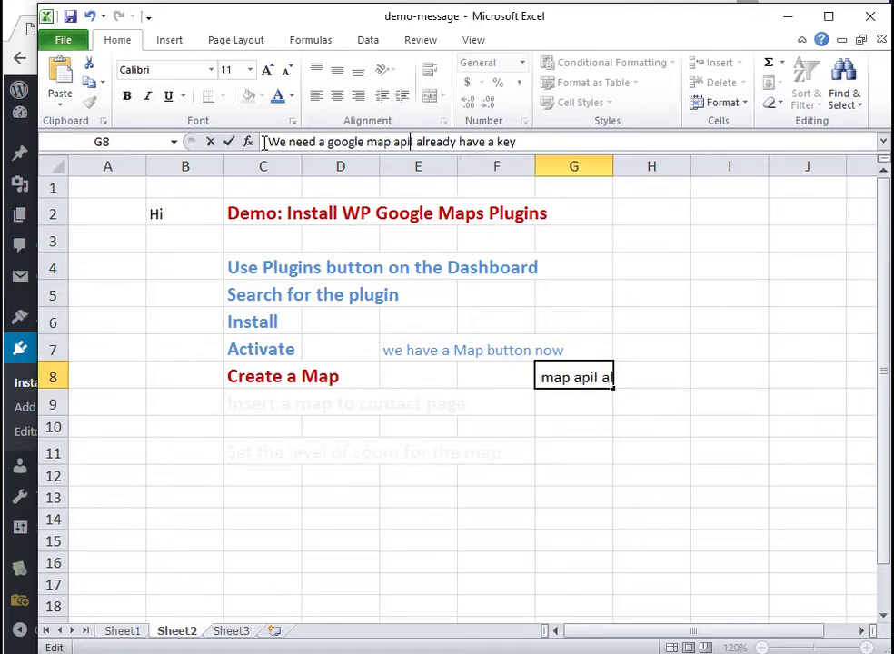
type("ey")
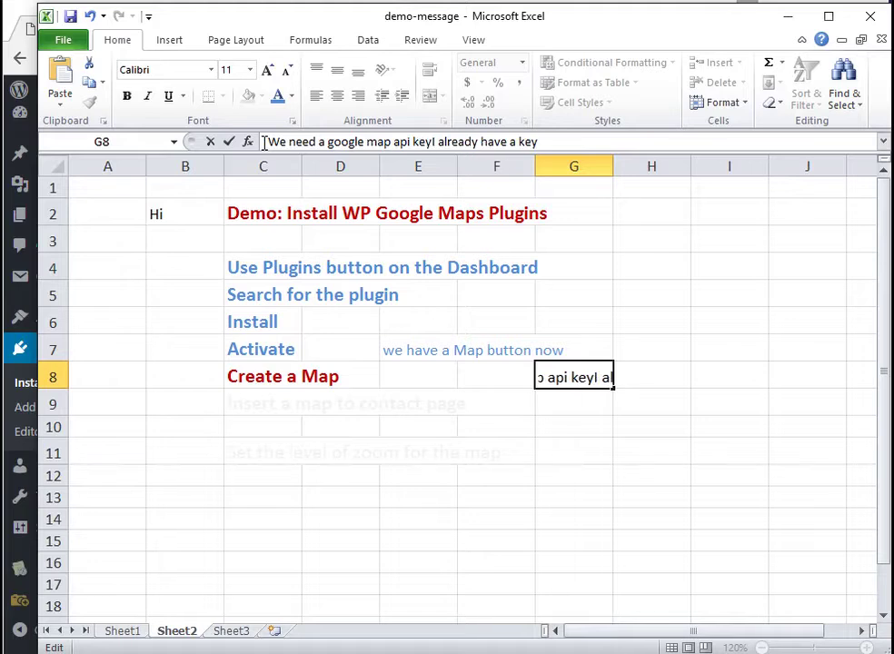
type(", ")
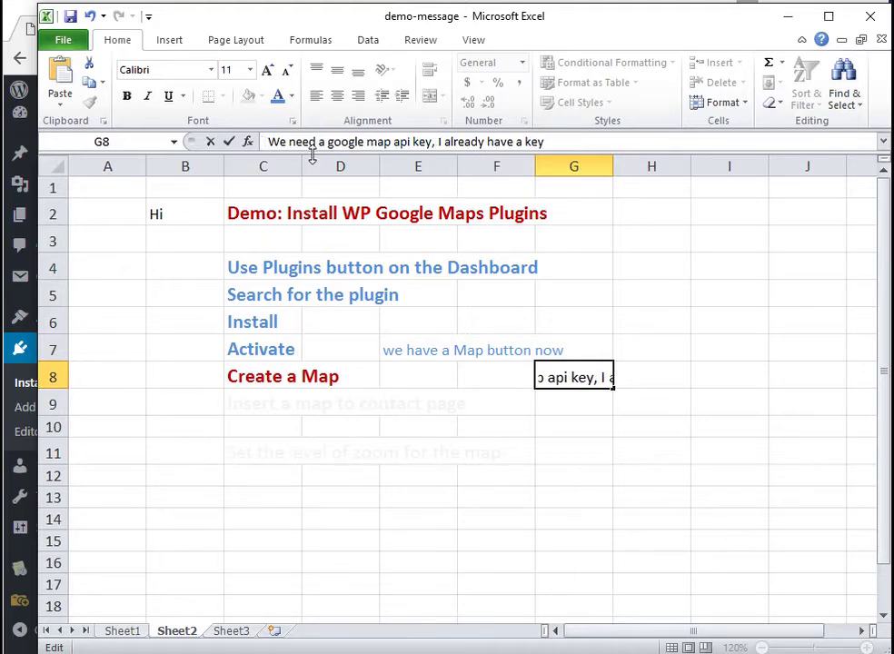
type("and")
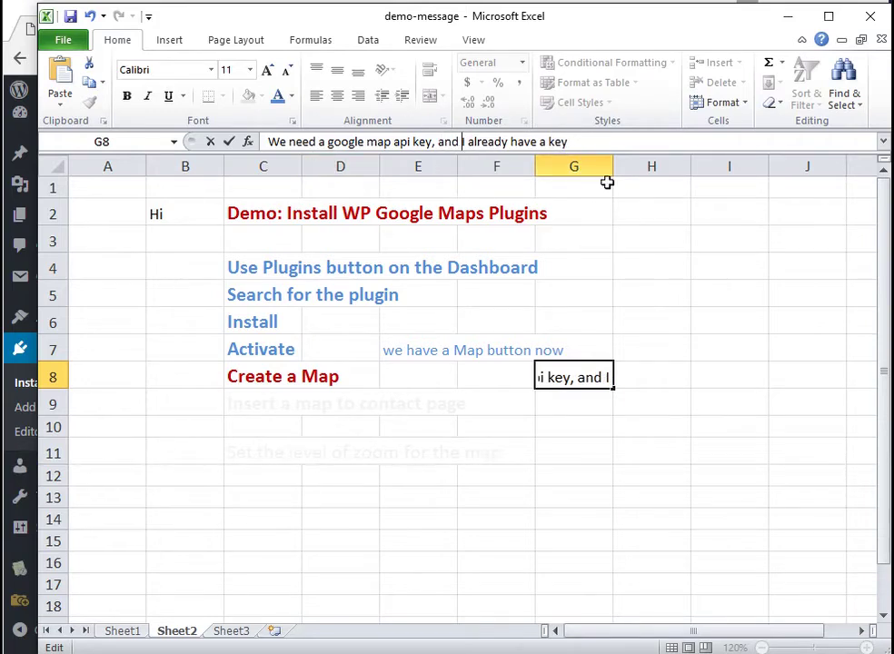
left_click(708, 470)
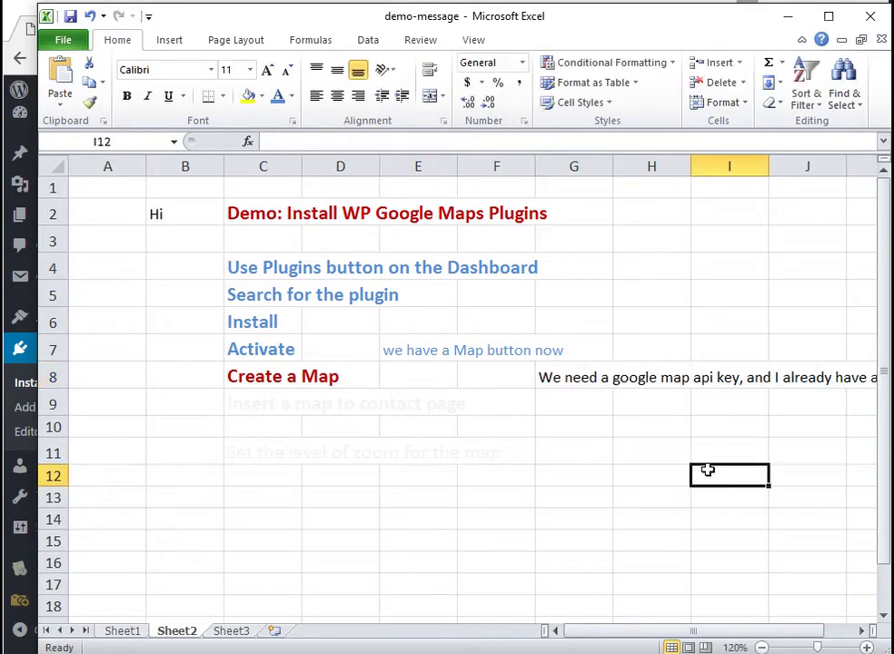
Switch to Chrome, view the Google Maps API Get a Key page, and open the Maps list in the WordPress admin.
left_click(18, 17)
left_click(432, 32)
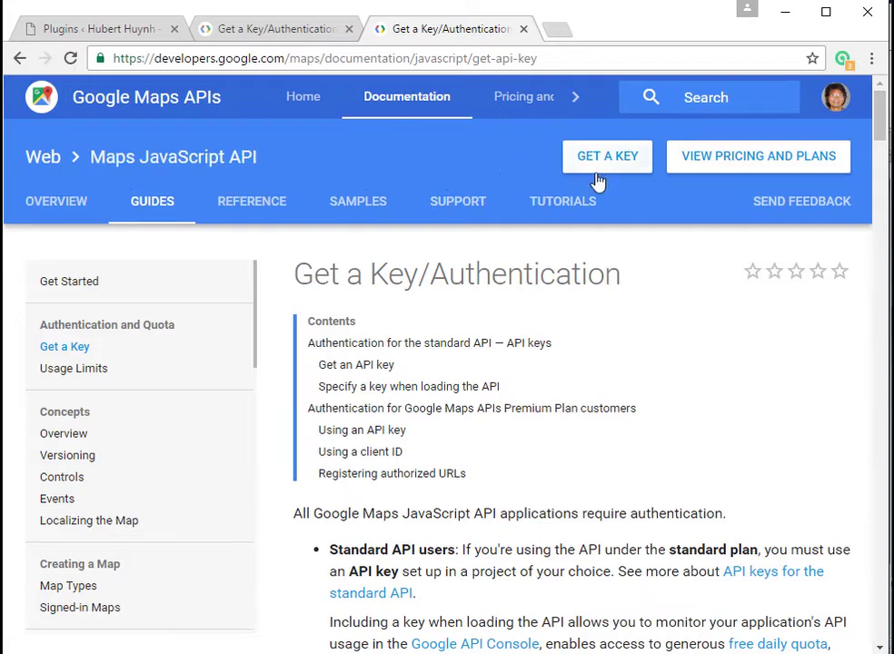
left_click(118, 32)
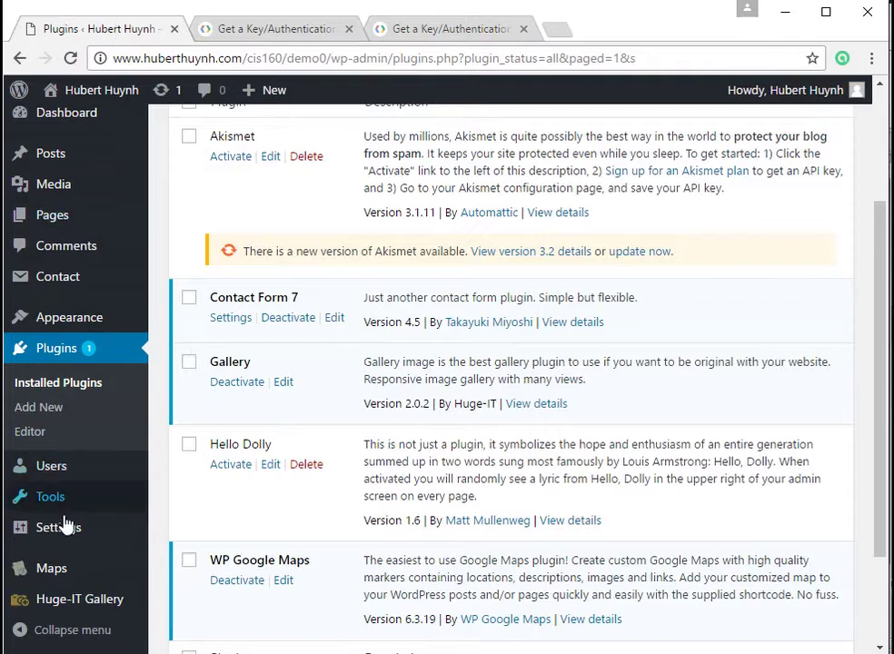
mouse_move(49, 570)
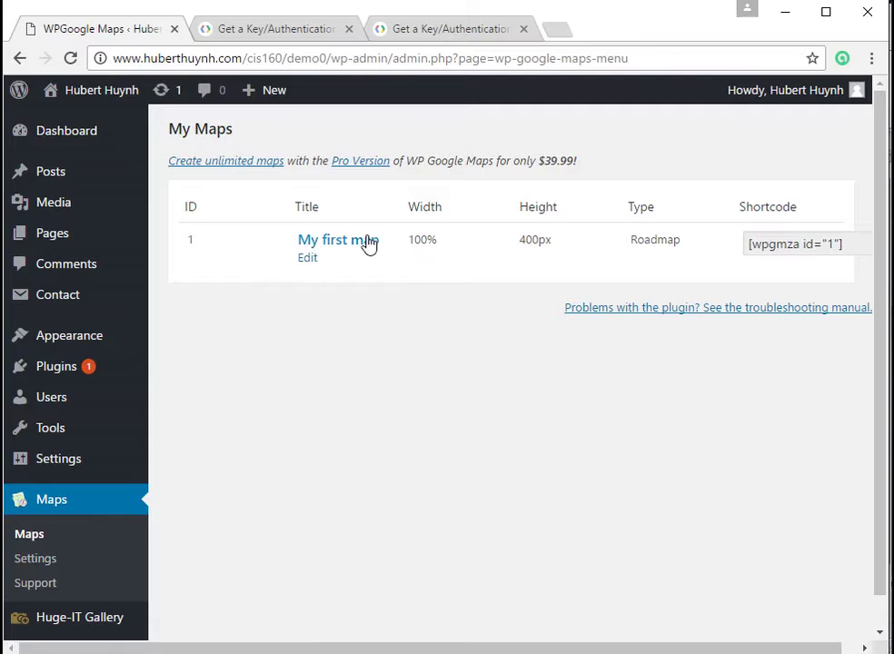
Open "My first map" for editing and delete its existing marker from the Your Markers table.
left_click(359, 242)
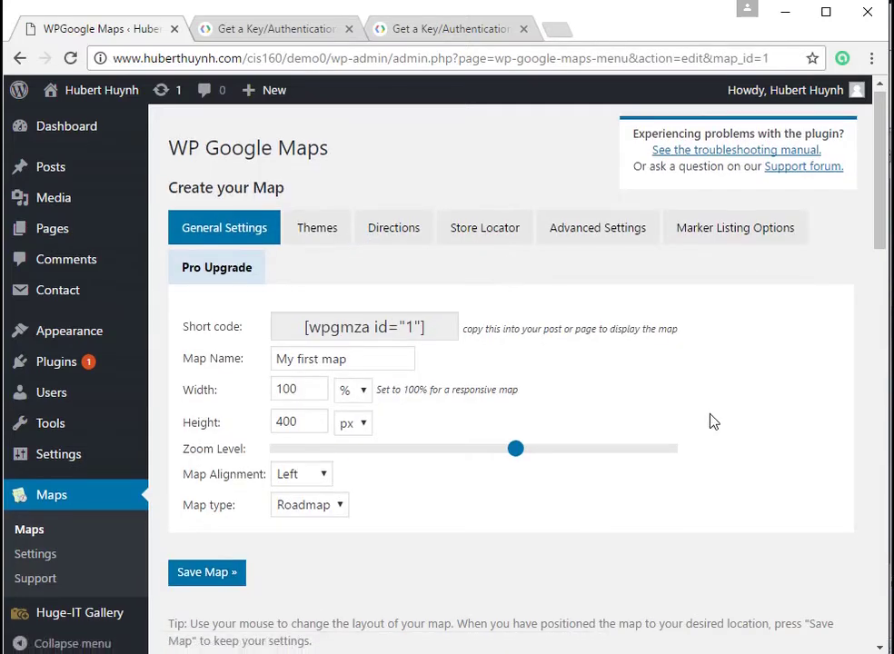
scroll(714, 420, "down", 3)
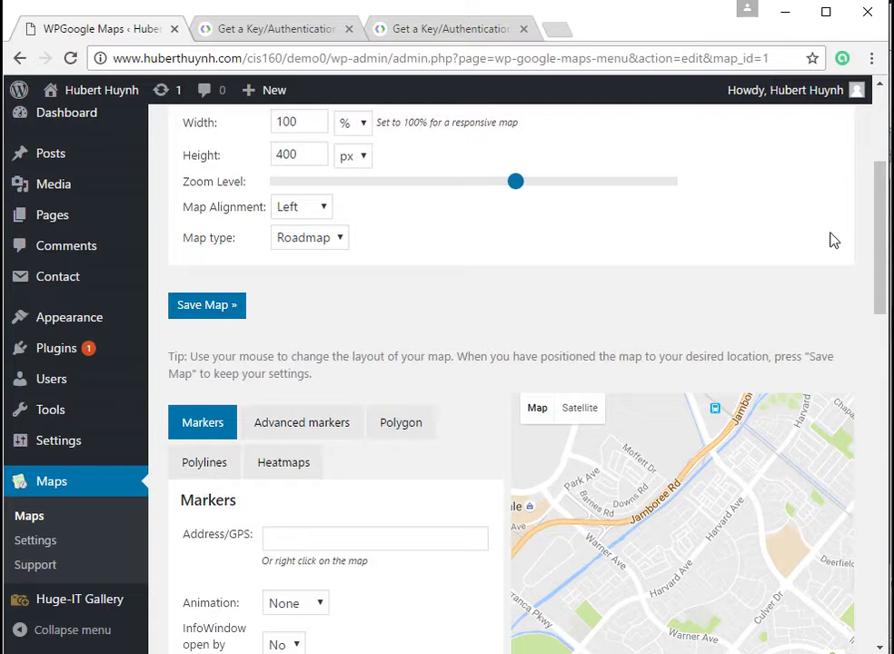
left_click_drag(879, 232, 877, 141)
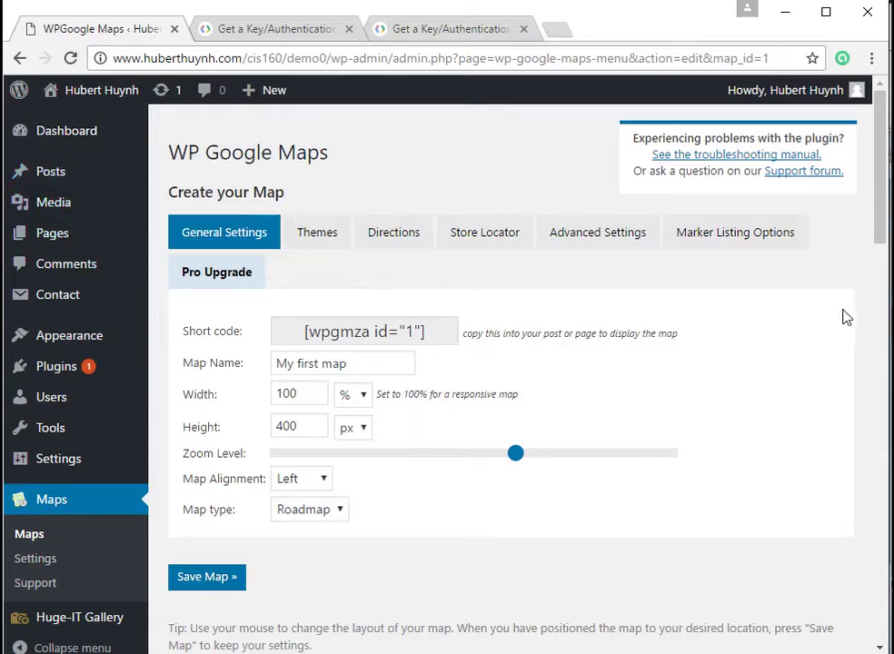
scroll(871, 228, "down", 8)
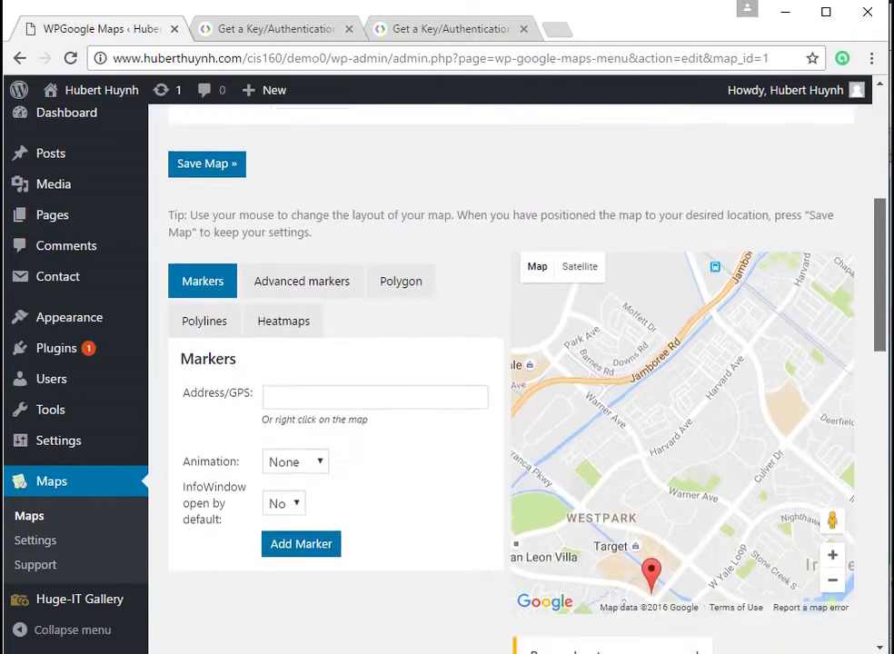
scroll(509, 363, "down", 4)
scroll(509, 363, "up", 2)
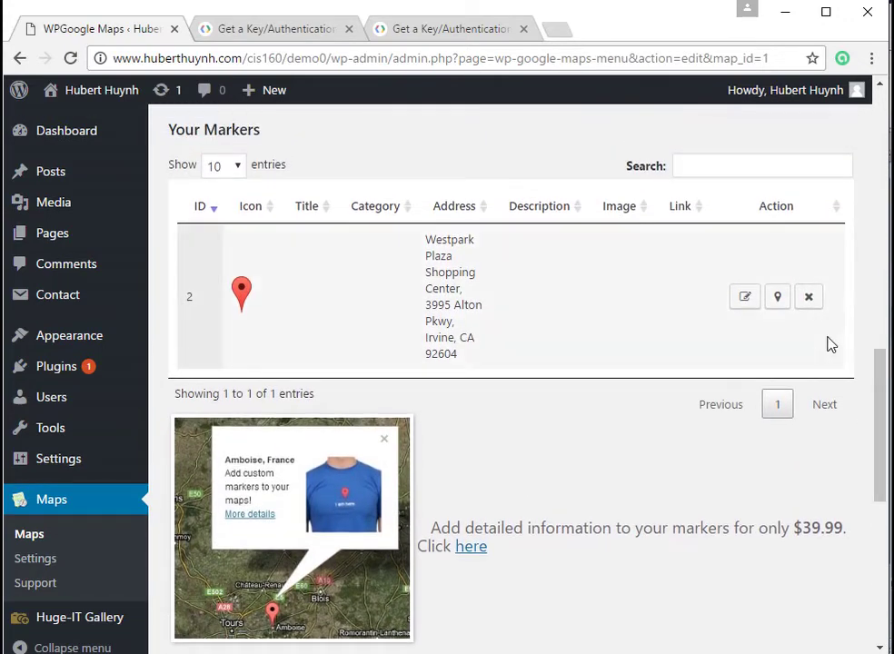
left_click(810, 299)
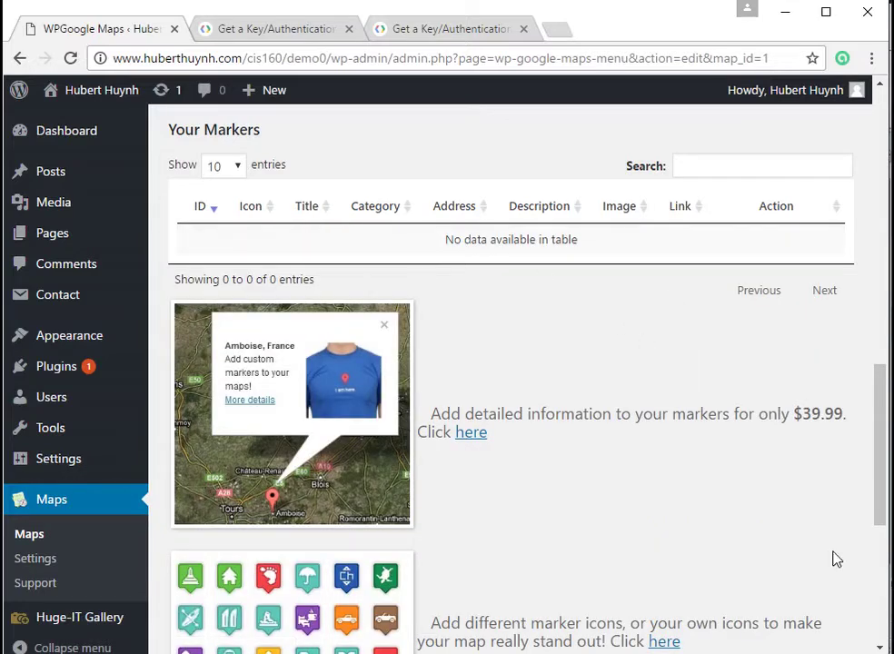
left_click_drag(885, 512, 888, 357)
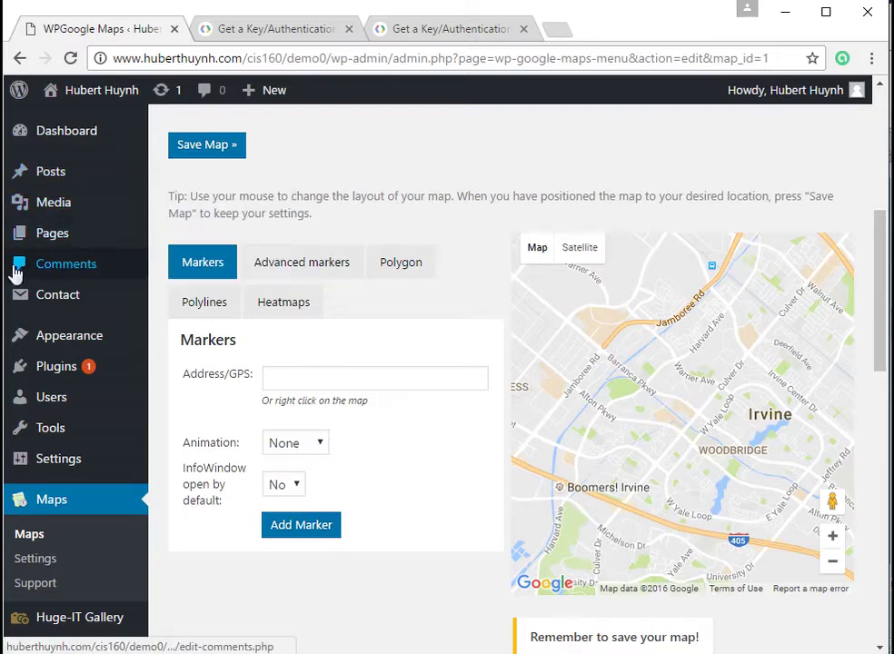
Open the Contact page for editing and copy the shopping center address under "Frequent meeting place".
mouse_move(98, 185)
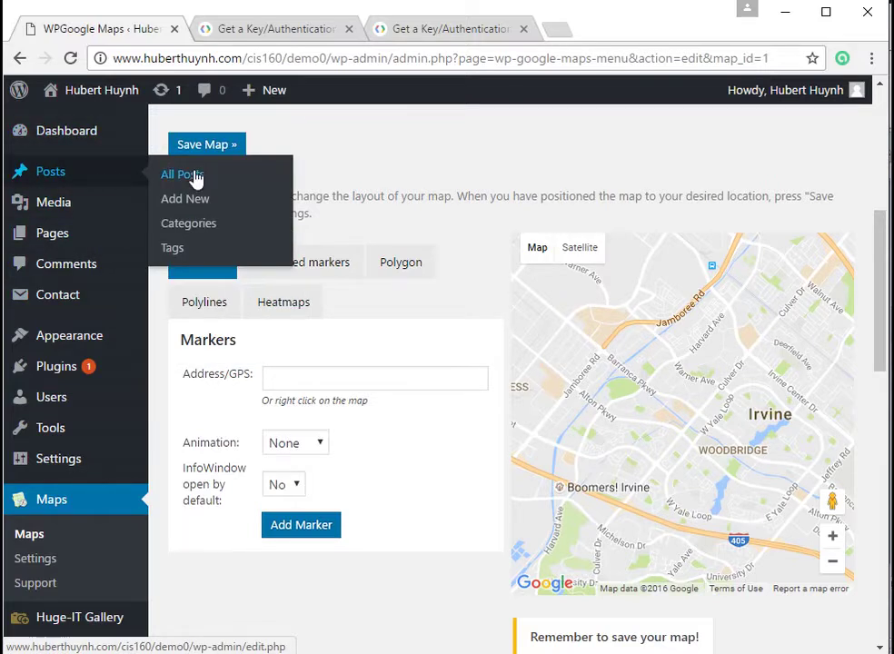
mouse_move(96, 206)
mouse_move(80, 236)
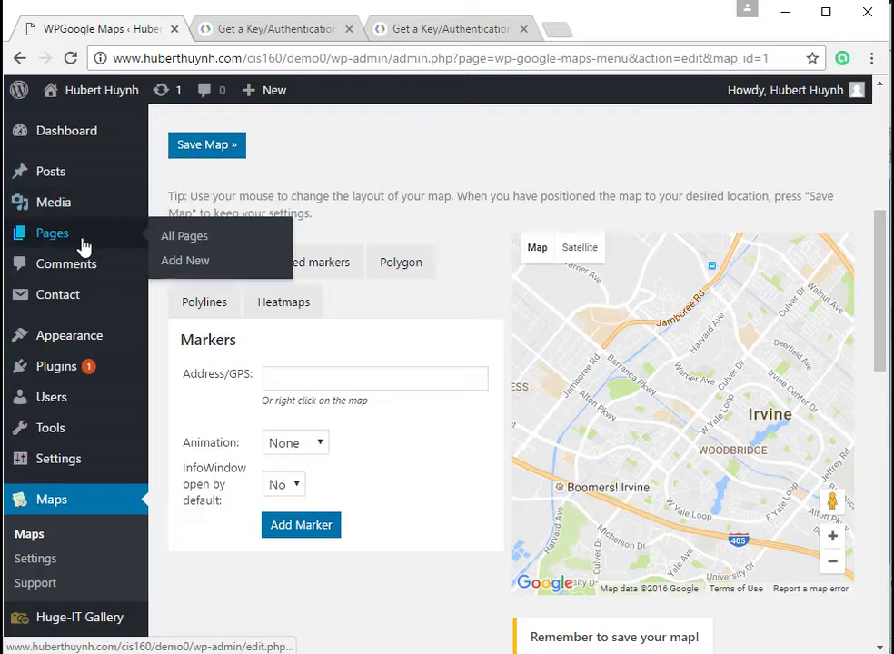
left_click(185, 240)
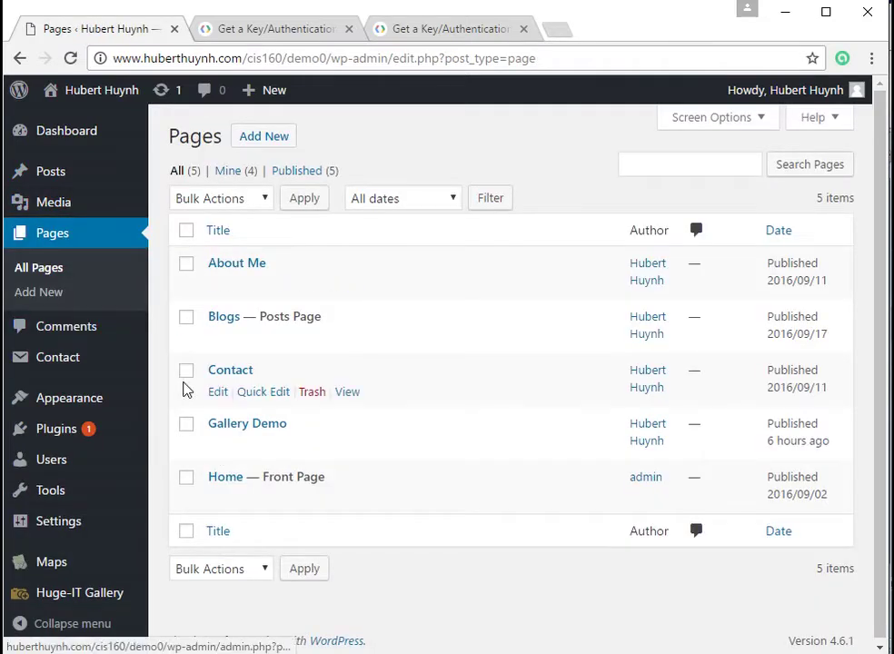
left_click(226, 374)
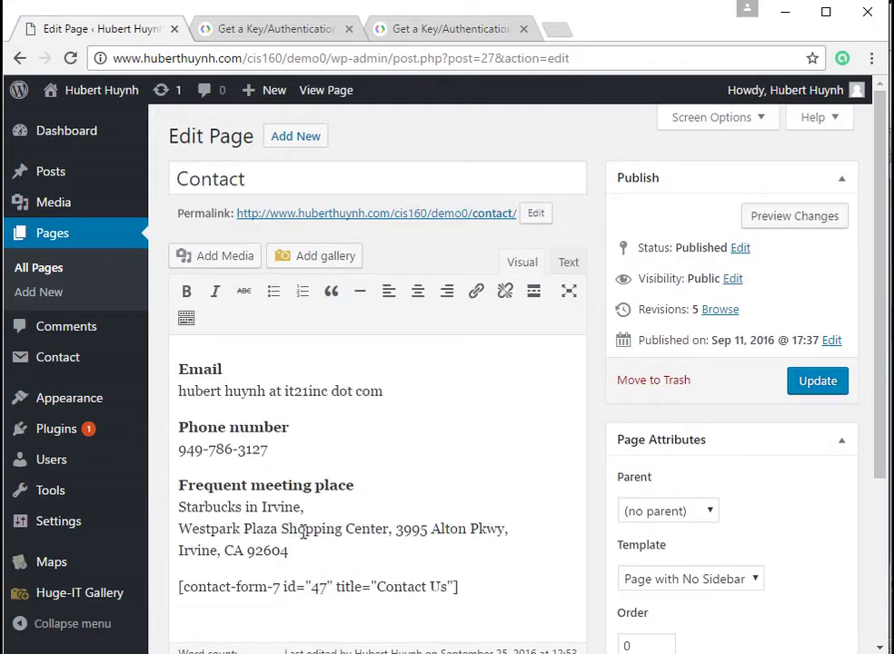
left_click_drag(179, 528, 299, 550)
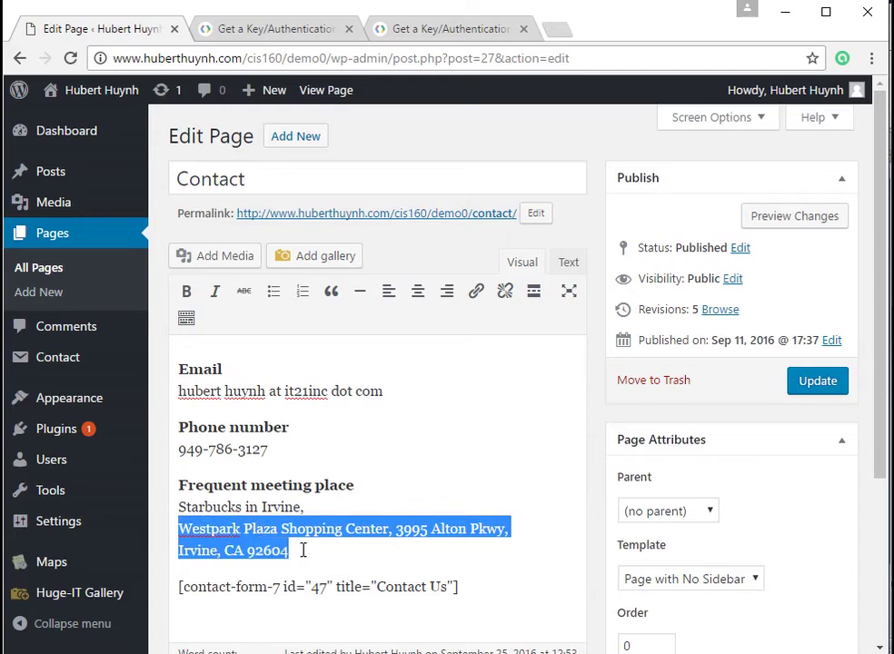
right_click(350, 532)
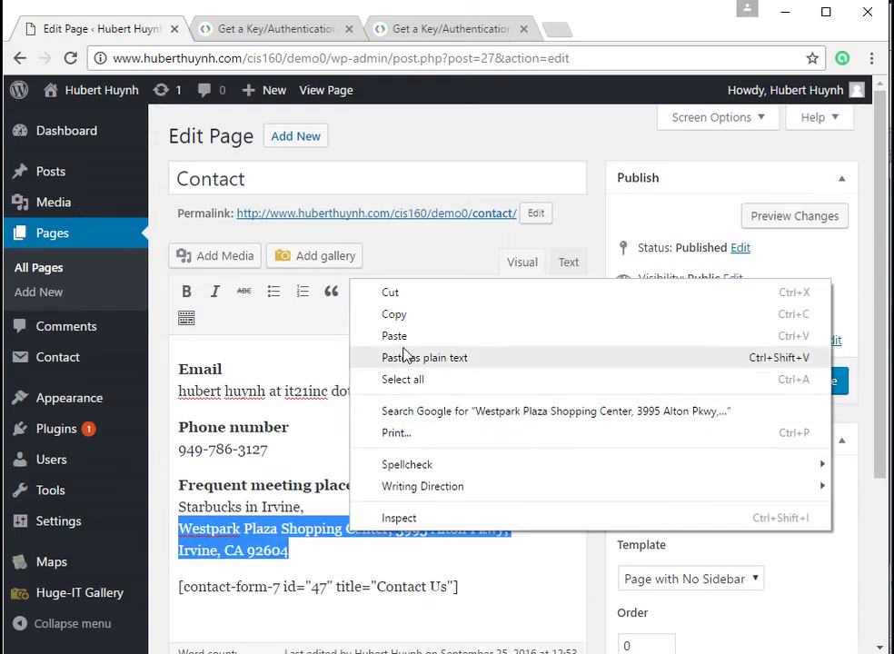
left_click(396, 314)
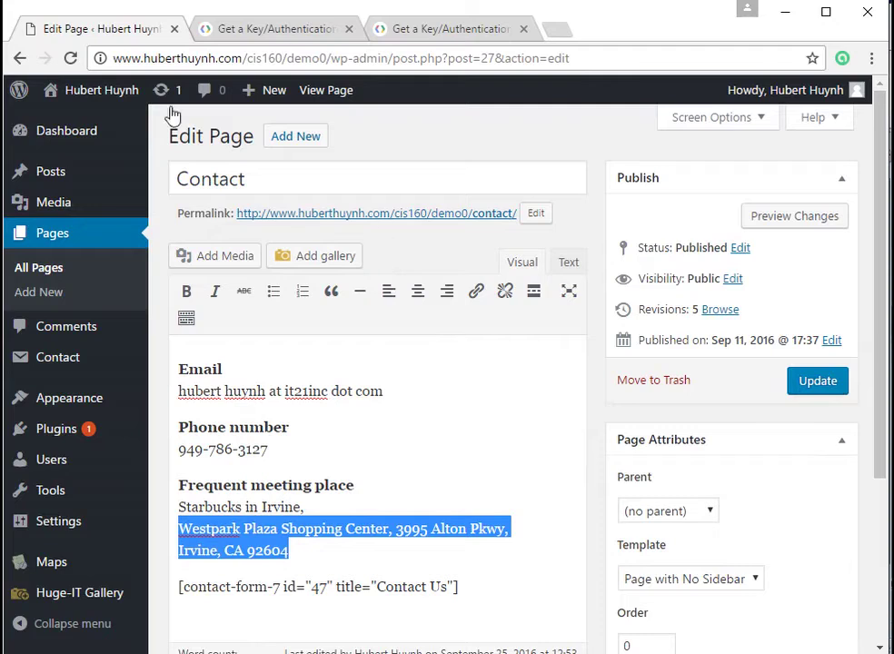
Reopen "My first map" for editing and add a marker at the copied meeting place address, with no animation.
left_click(49, 574)
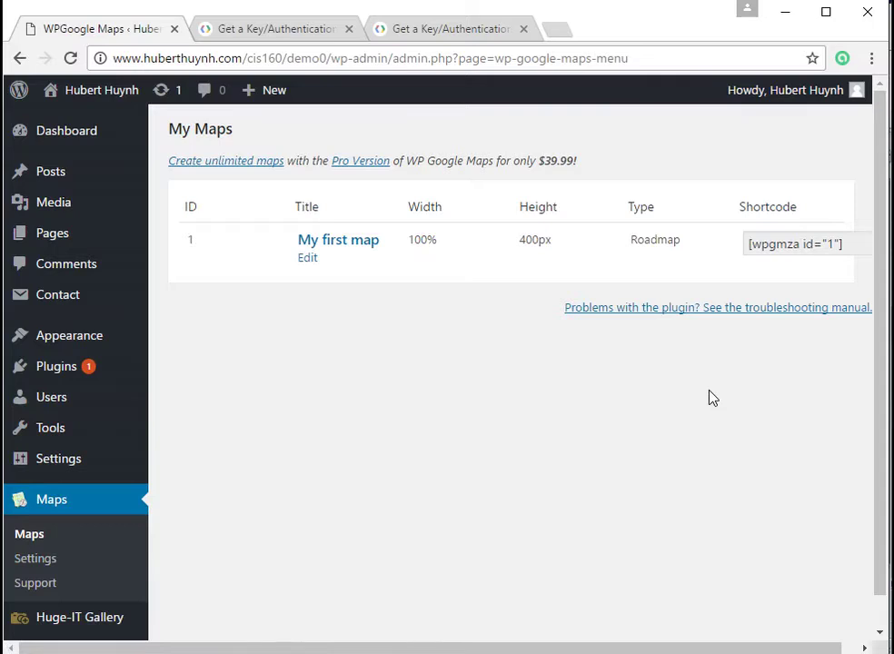
left_click(309, 261)
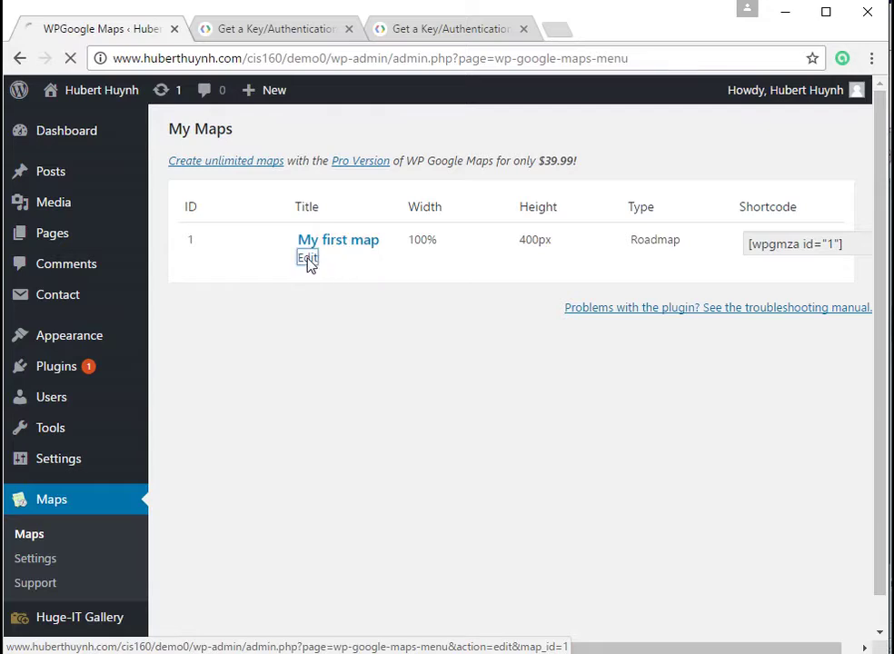
scroll(409, 490, "down", 4)
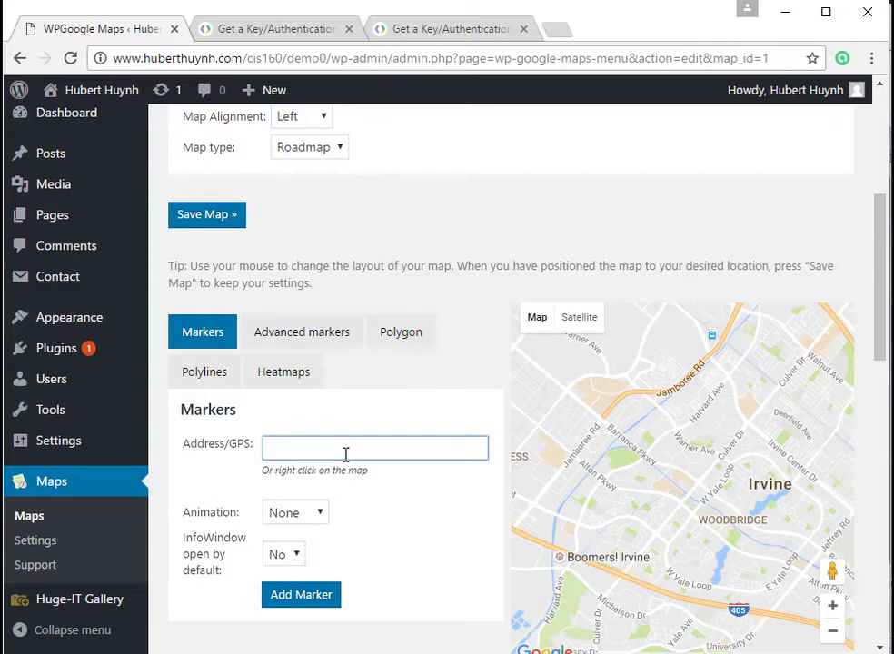
key("ctrl+v")
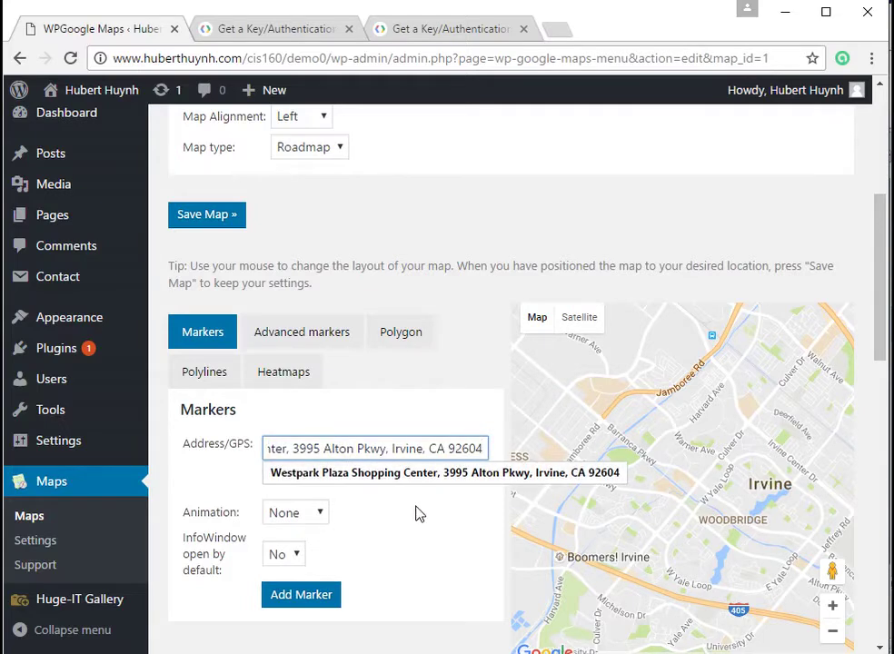
left_click(424, 519)
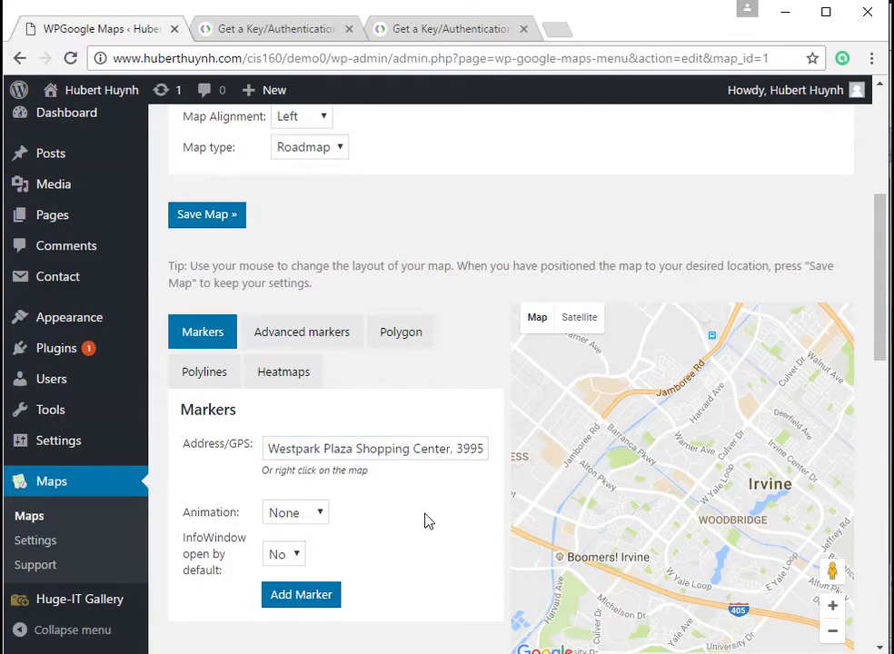
scroll(429, 521, "down", 1)
scroll(428, 521, "down", 2)
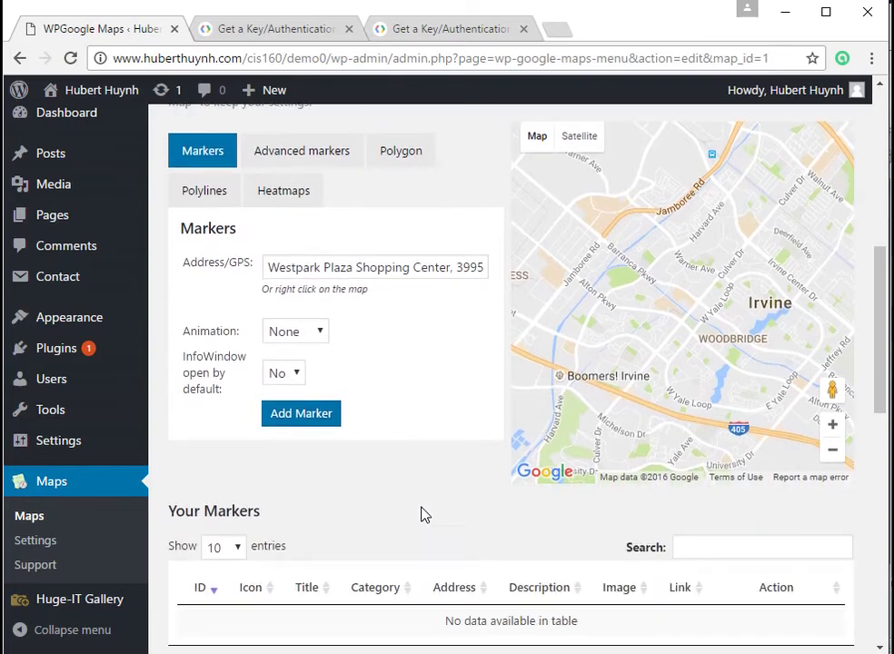
left_click(300, 415)
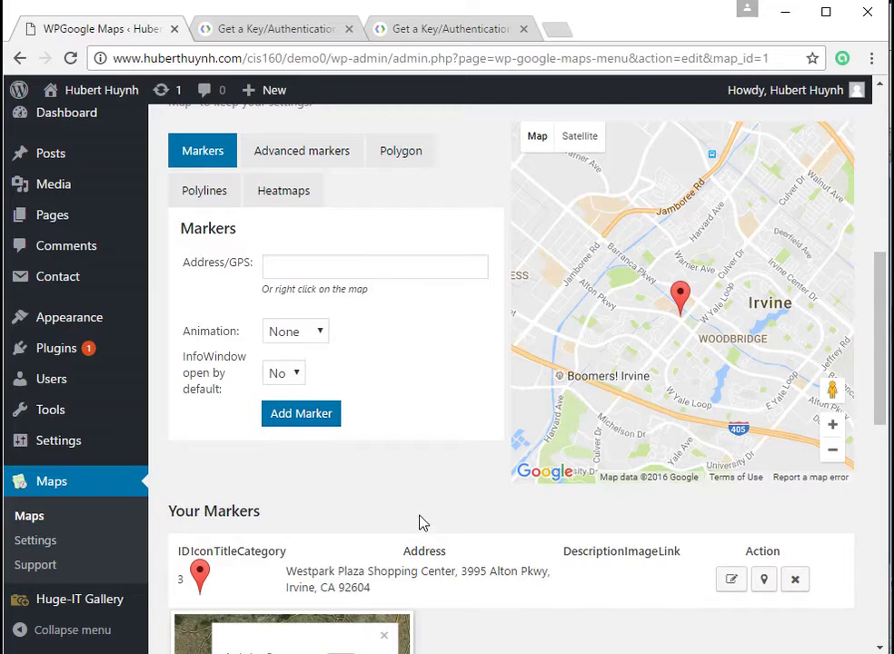
Zoom the map in two levels, reposition it around the new marker, and save the map.
left_click(832, 427)
left_click_drag(681, 391, 701, 393)
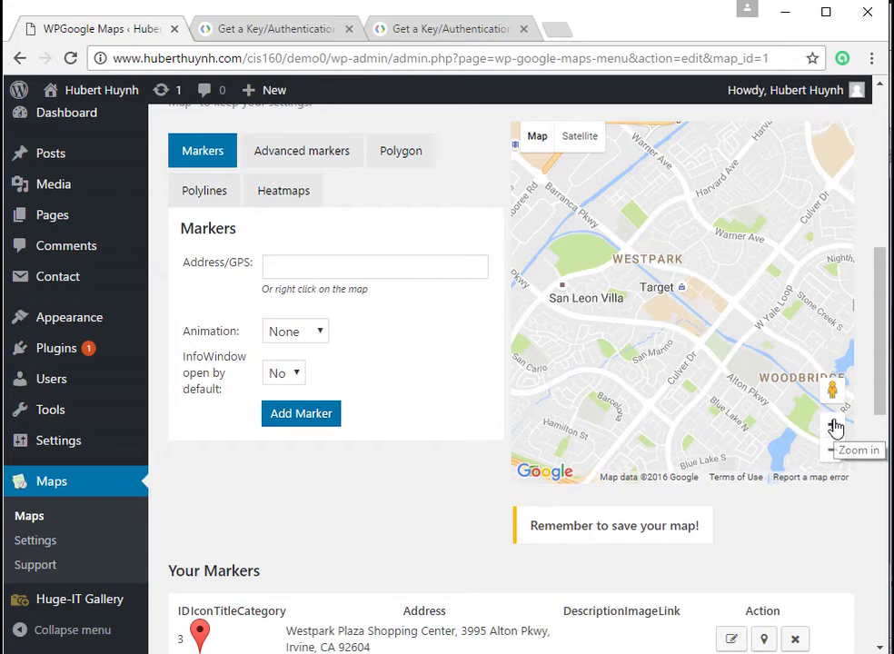
left_click(834, 427)
left_click_drag(738, 409, 720, 366)
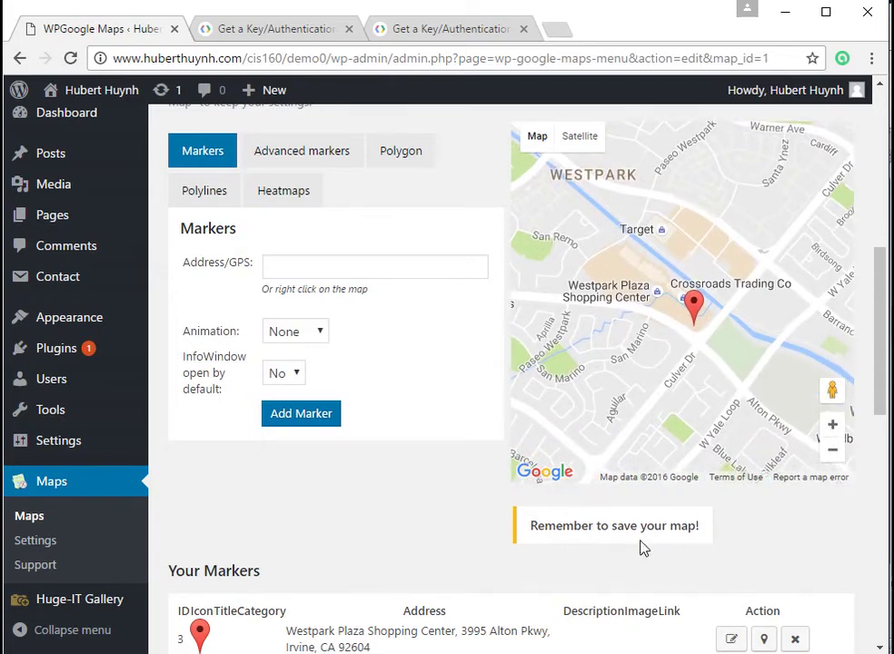
scroll(419, 218, "up", 1)
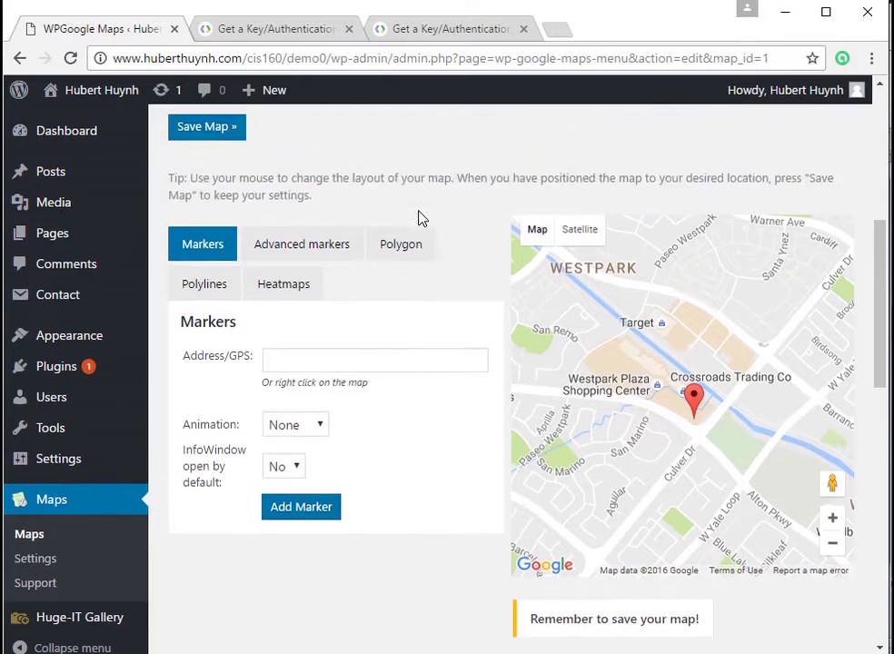
scroll(399, 222, "up", 1)
left_click(208, 216)
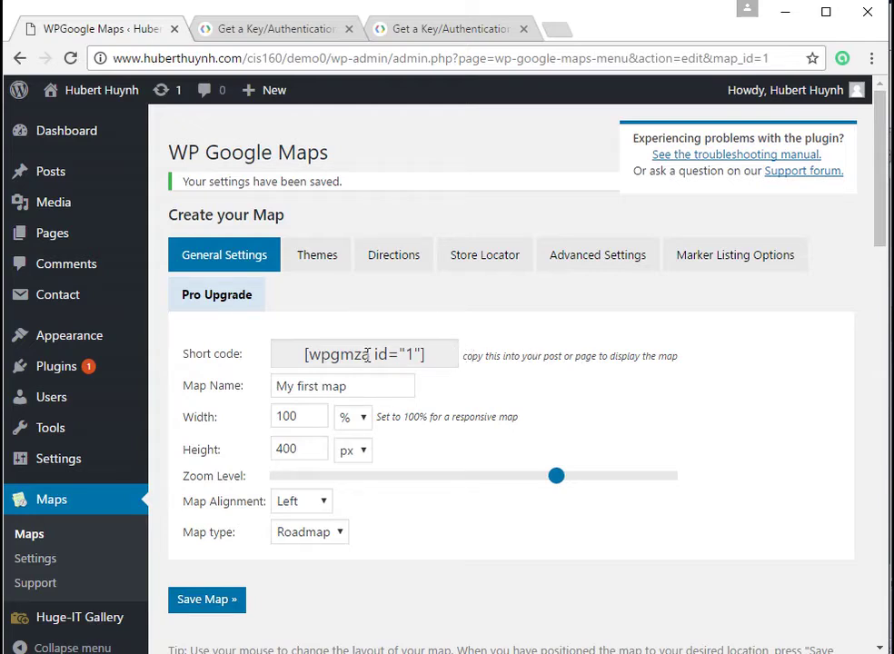
Copy the map's short code [wpgmza id="1"] from the general settings.
left_click_drag(313, 362, 414, 368)
left_click(413, 362)
mouse_move(105, 367)
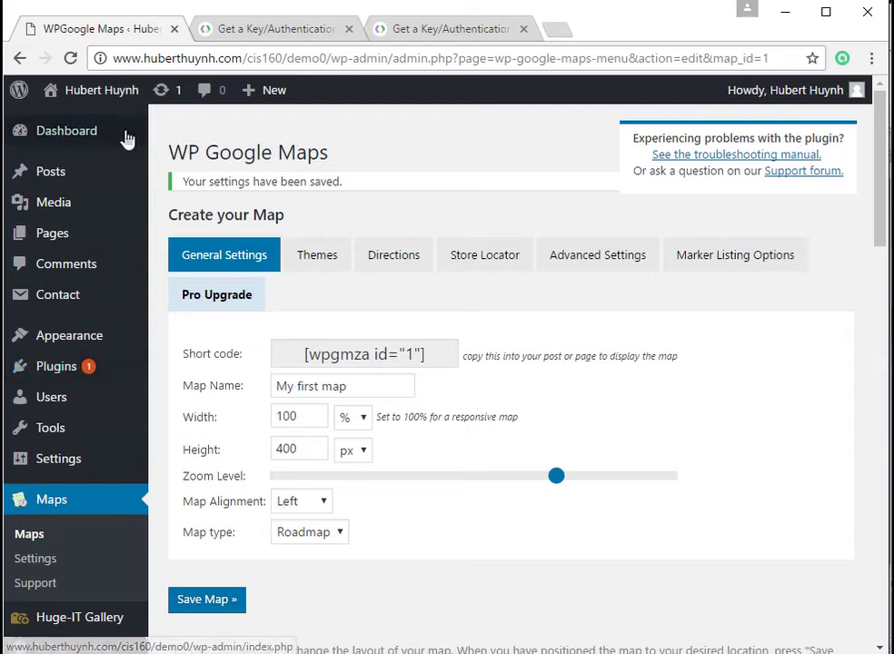
Switch to the Excel workbook and change the font color of "Insert a map to contact page" in C9 to blue.
key("alt+Tab")
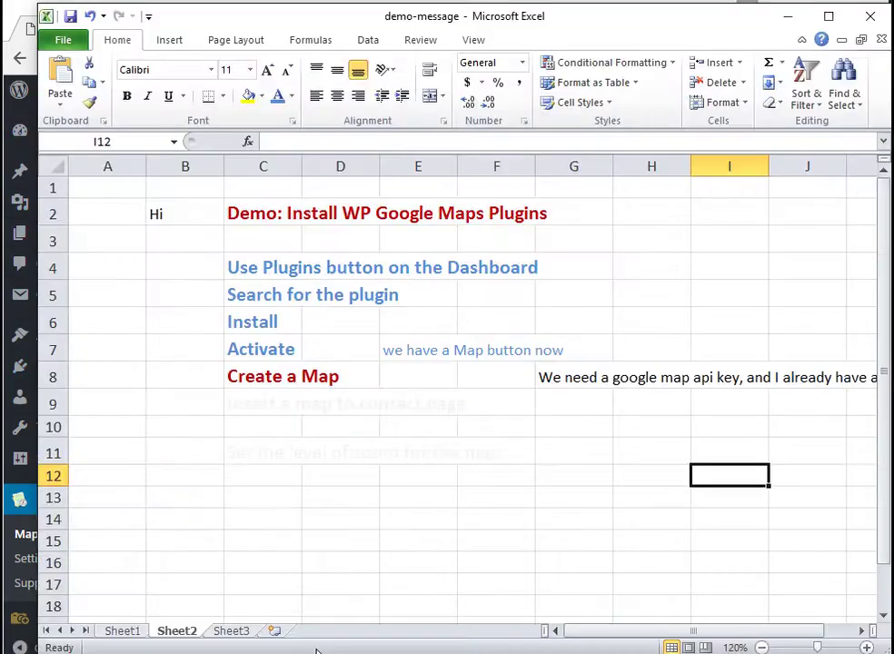
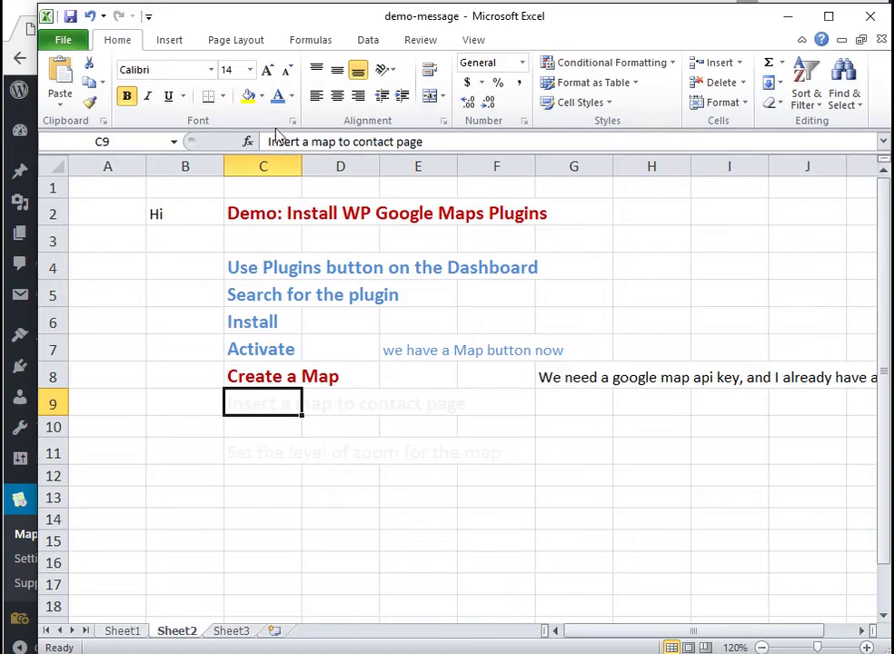
left_click(278, 97)
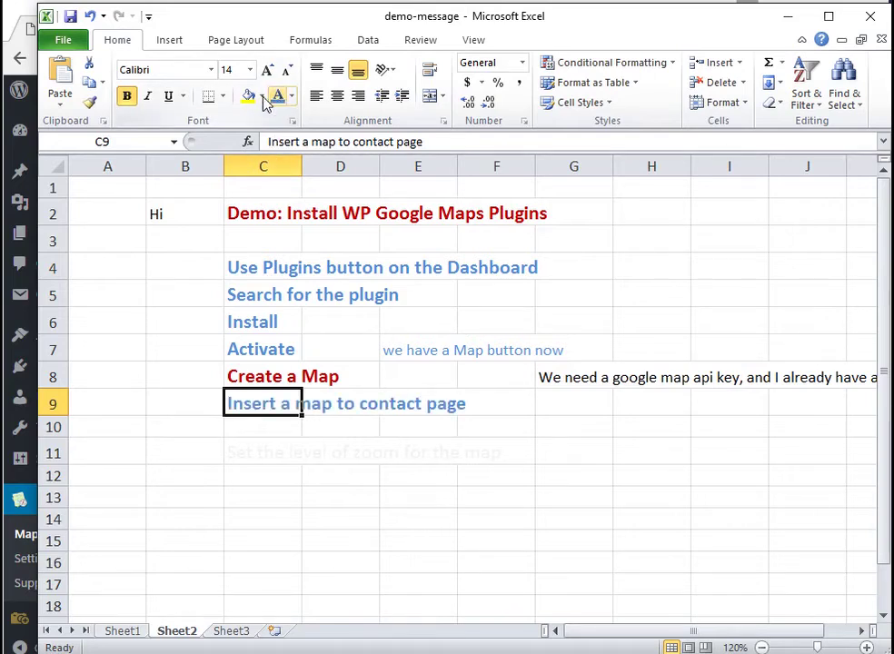
Switch back to Chrome and open the Contact page from the WordPress pages list for editing.
left_click(15, 4)
mouse_move(63, 238)
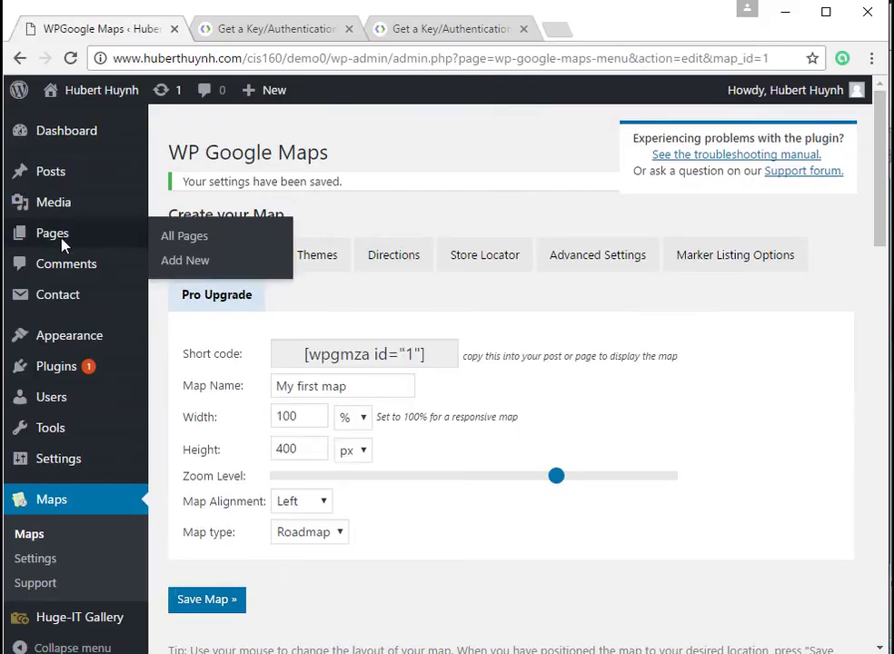
left_click(186, 244)
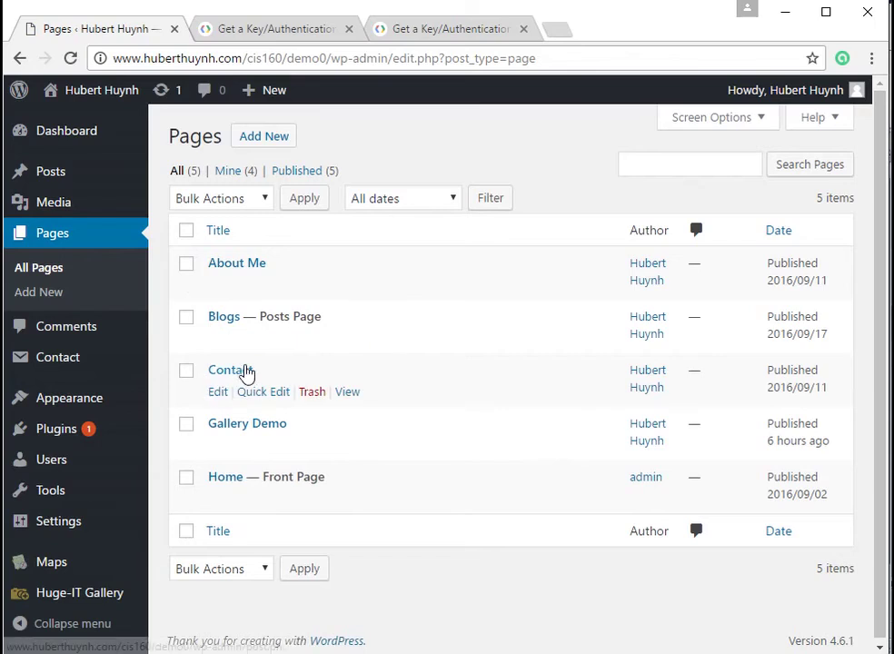
left_click(242, 373)
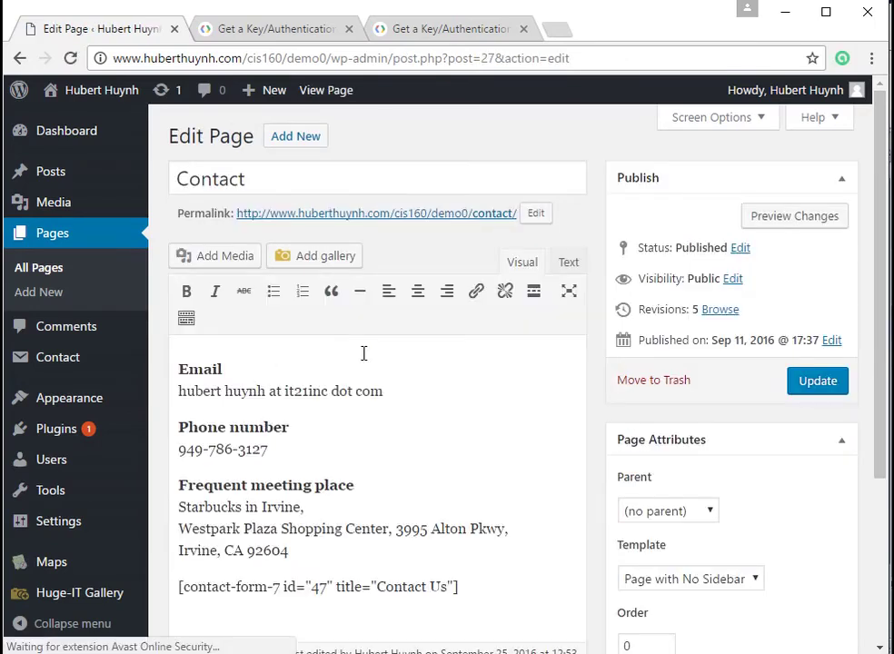
Insert the shortcode [wpgmza id="1"] on a new line below the meeting address, followed by a line with <hr>.
scroll(367, 355, "down", 3)
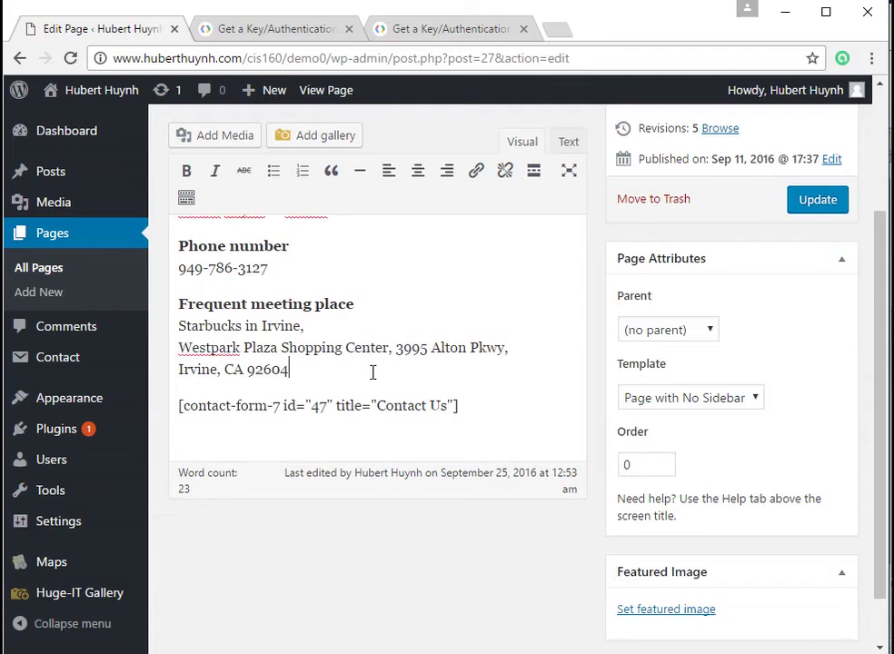
key("Return")
type("[wpgmza id=\"1\"]")
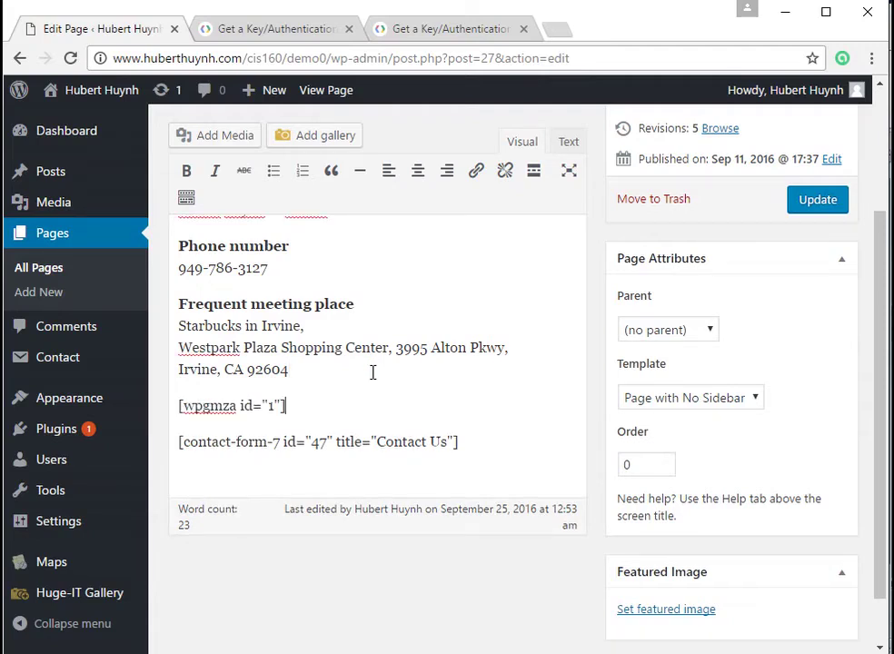
key("Return")
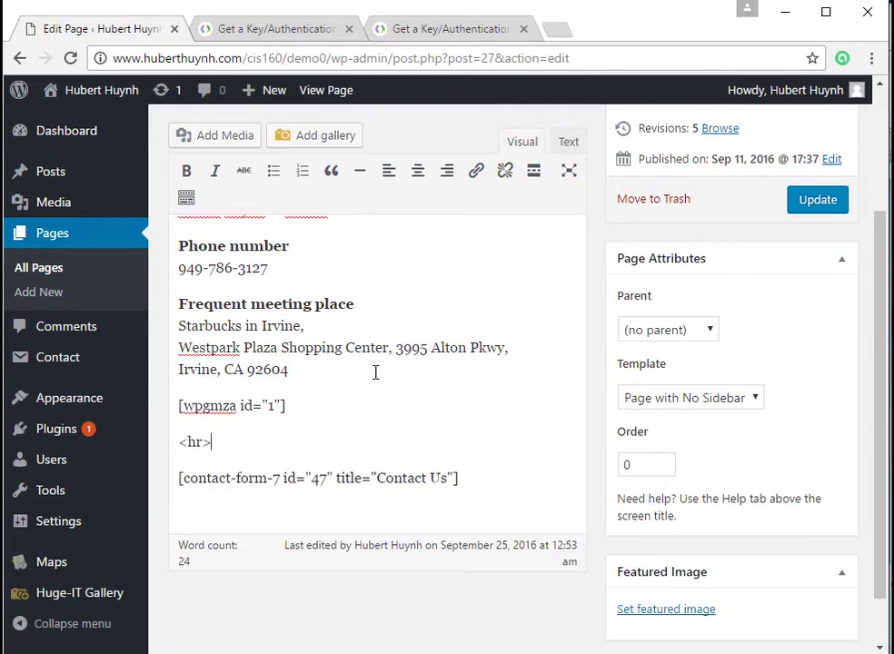
Update the Contact page to publish the inserted map shortcode.
left_click(819, 201)
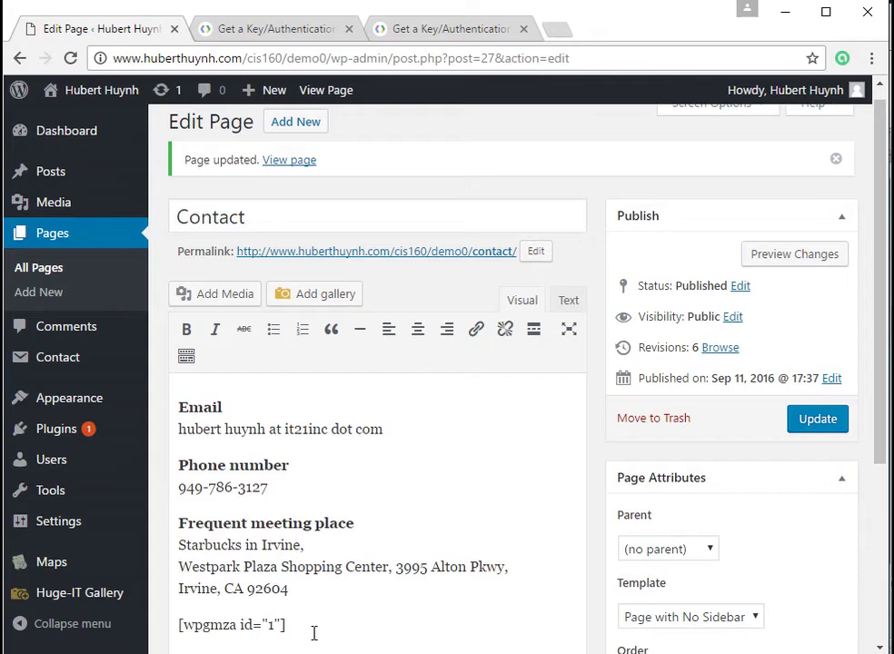
Switch to the Excel workbook and enter "Now we verify the map" in cell C10.
key("alt+Tab")
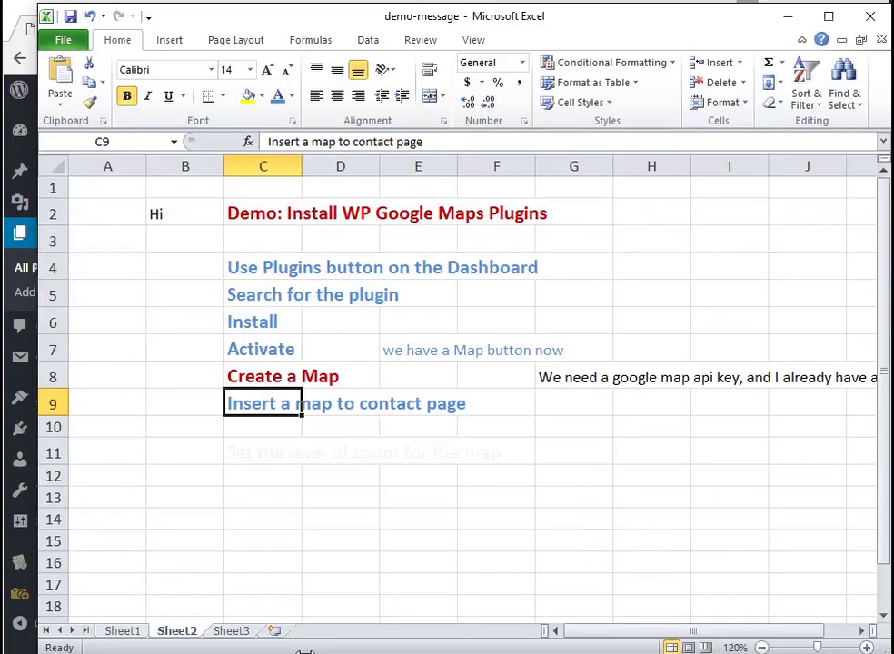
left_click(253, 429)
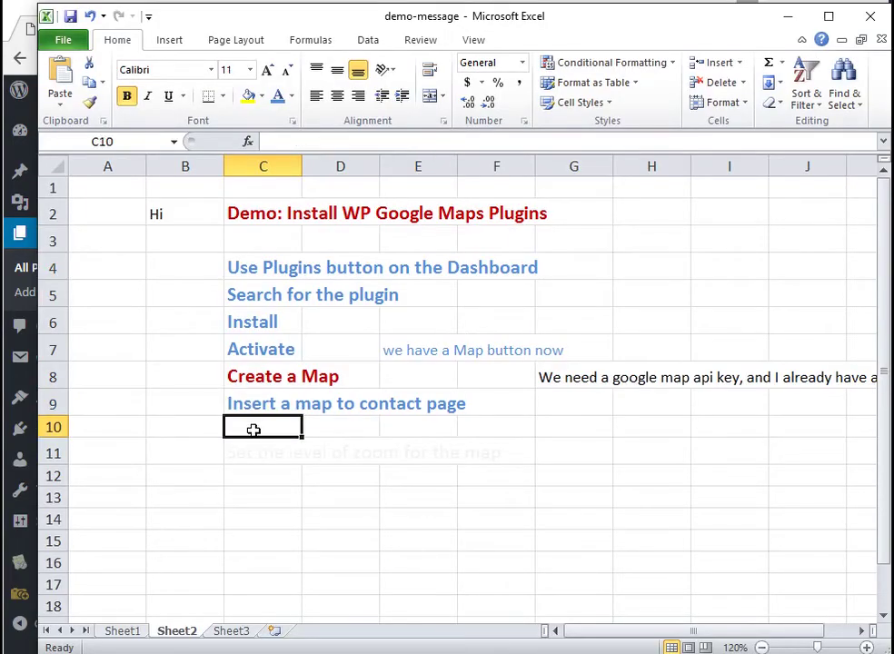
type("No")
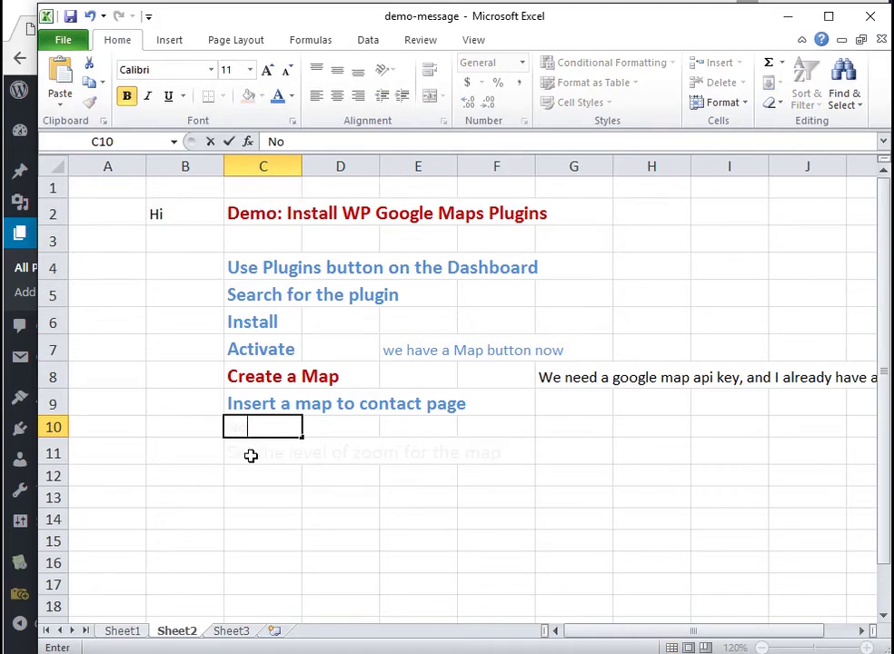
type("w we verify the map")
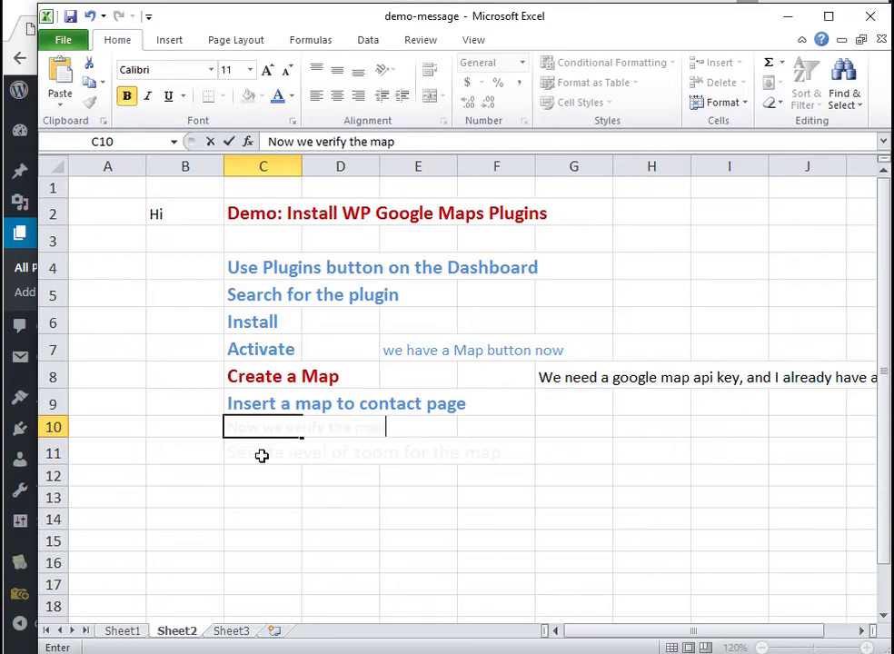
key("F2")
left_click(506, 423)
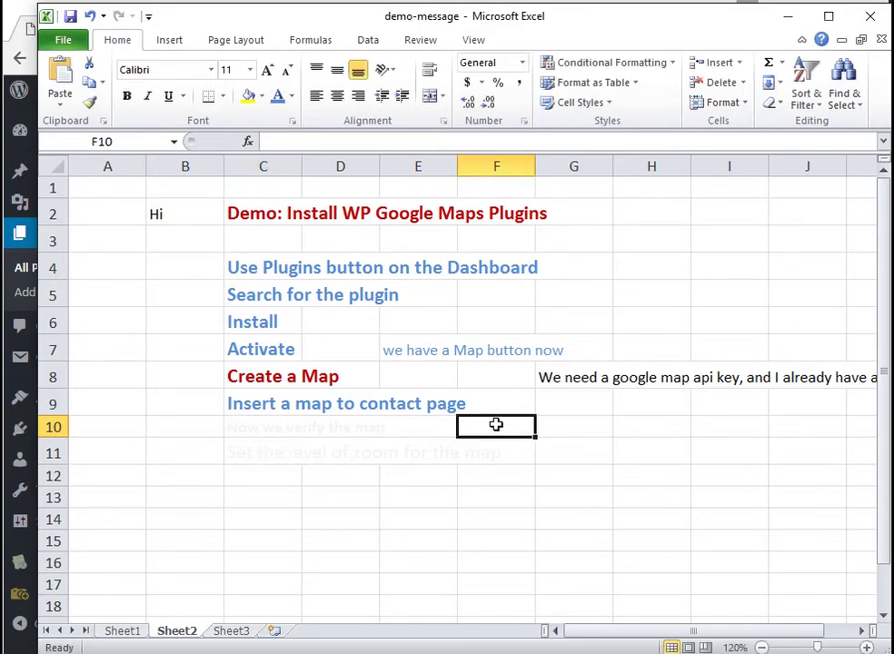
Change the font color of "Now we verify the map" in C10 to blue.
left_click(232, 425)
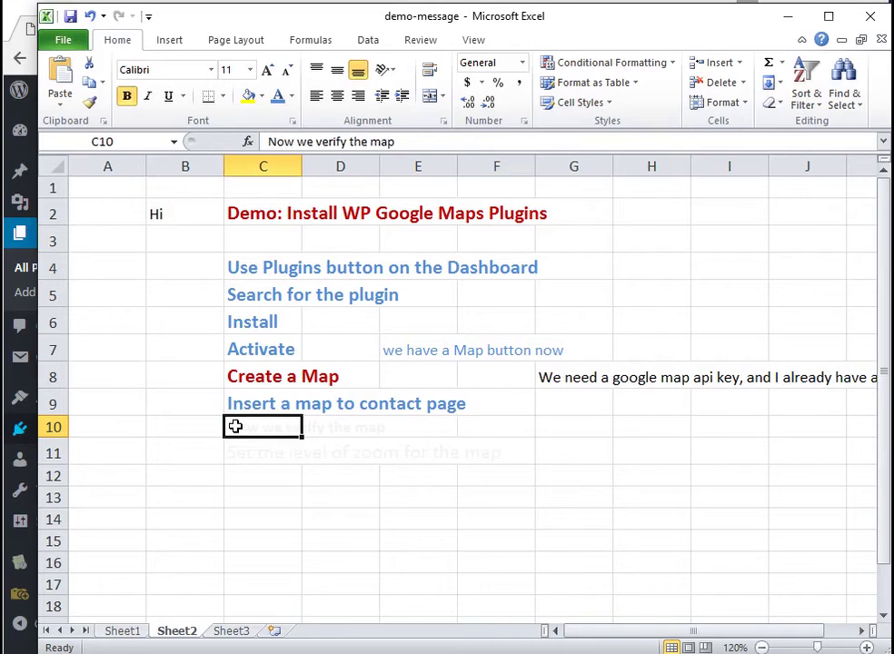
left_click(280, 98)
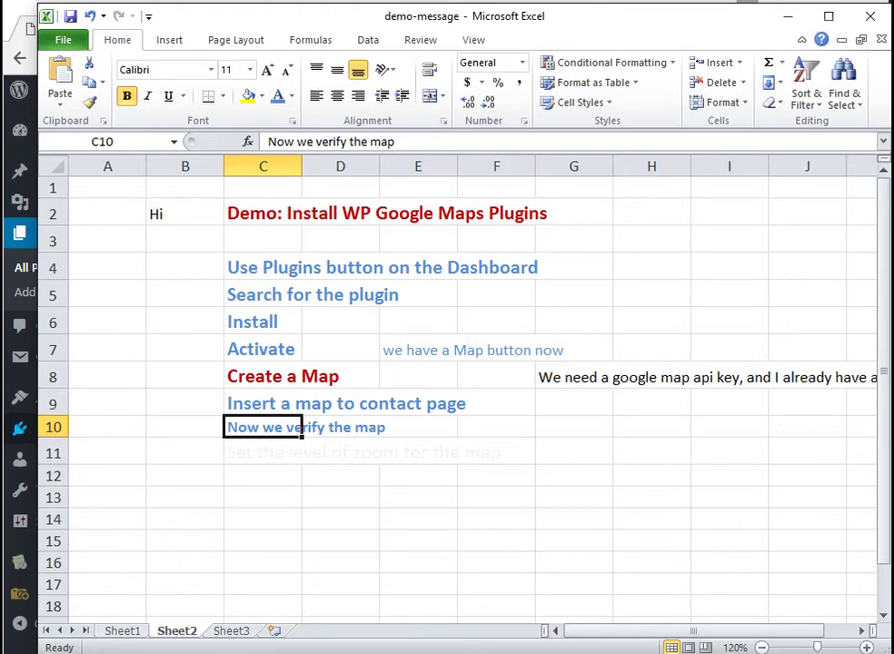
mouse_move(306, 651)
left_click(137, 570)
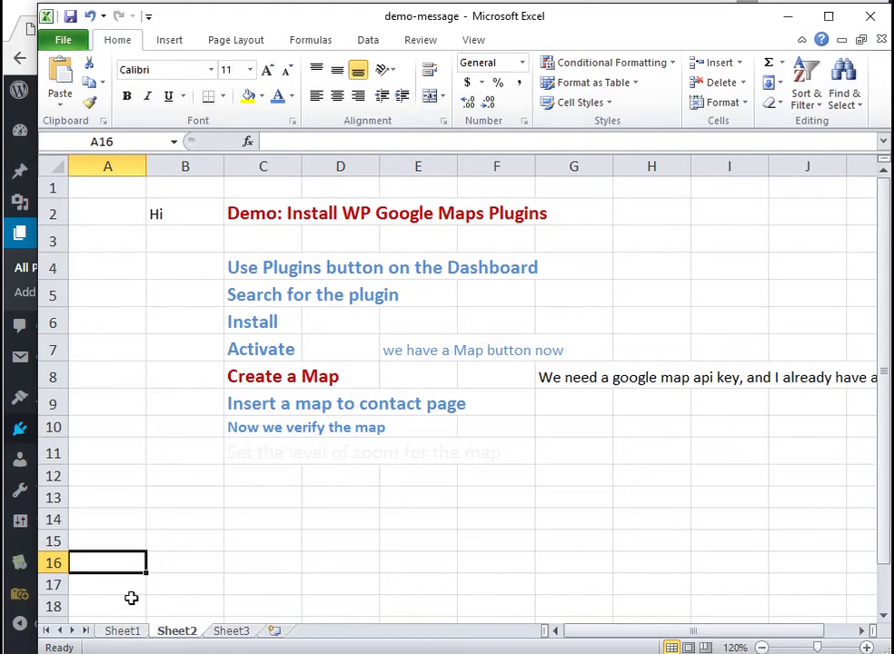
Switch back to Chrome, view the published Contact page, and examine the map and the area between it and the contact form.
mouse_move(220, 651)
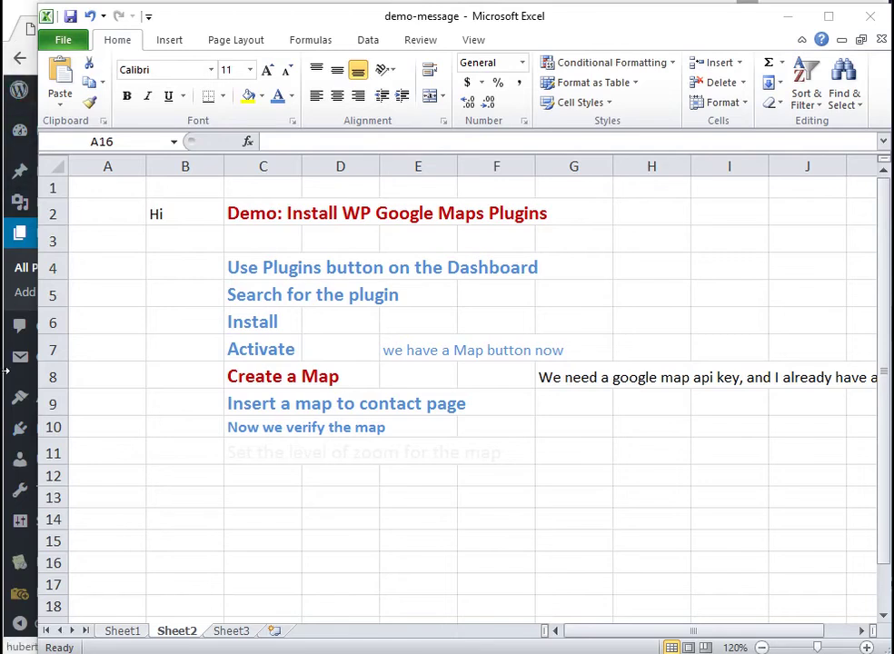
left_click(25, 498)
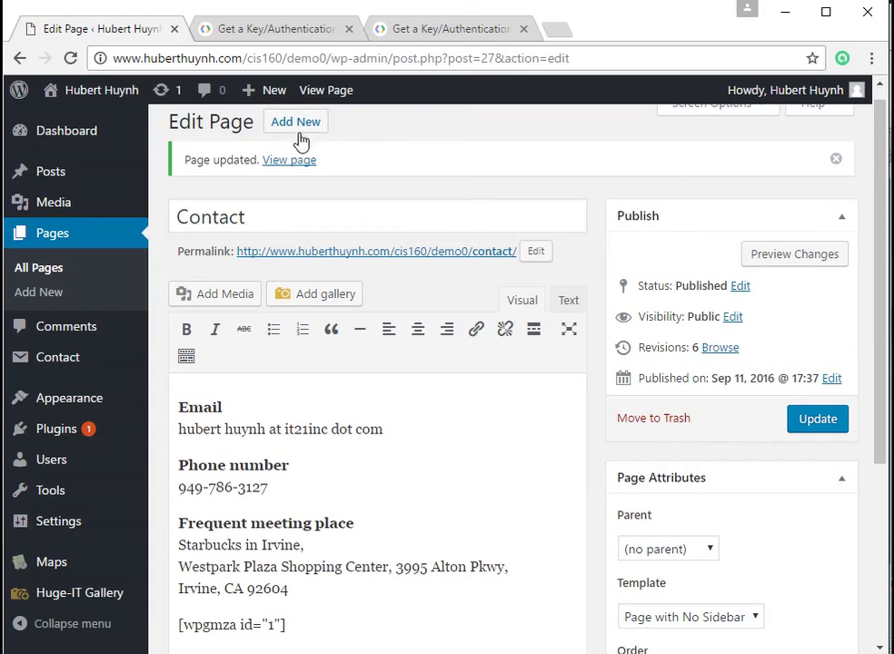
left_click(341, 90)
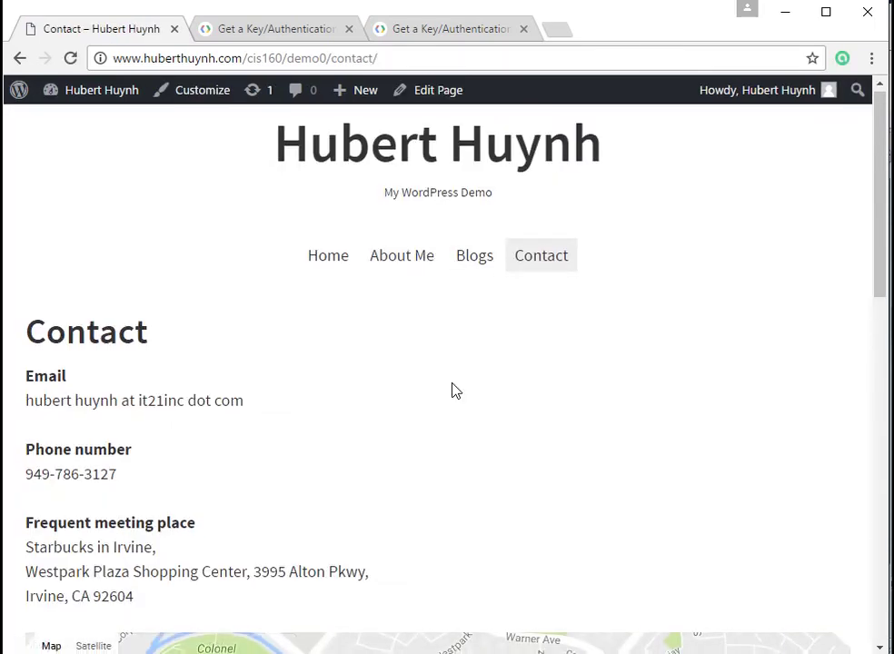
scroll(451, 391, "down", 4)
scroll(452, 380, "up", 1)
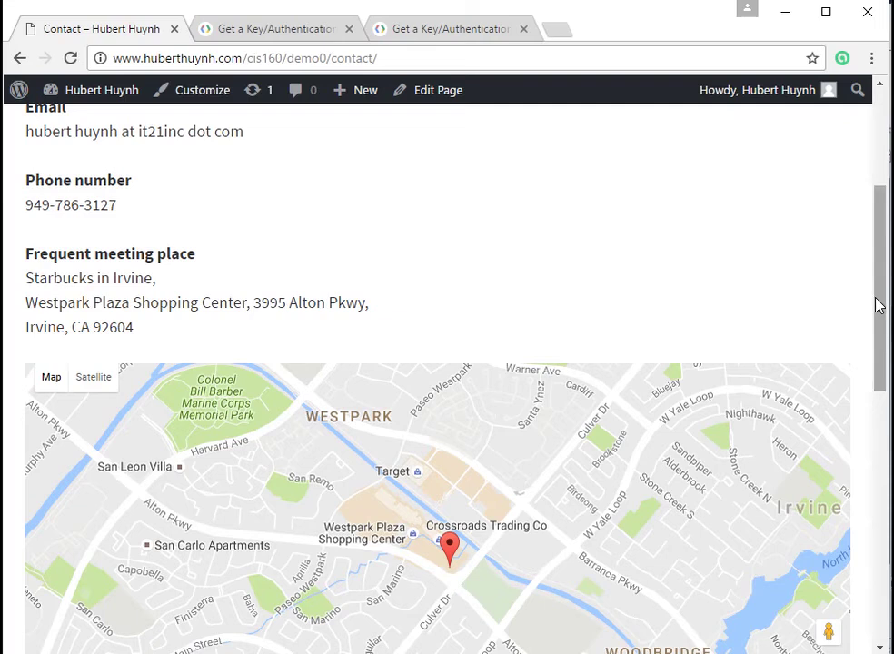
left_click_drag(879, 309, 880, 475)
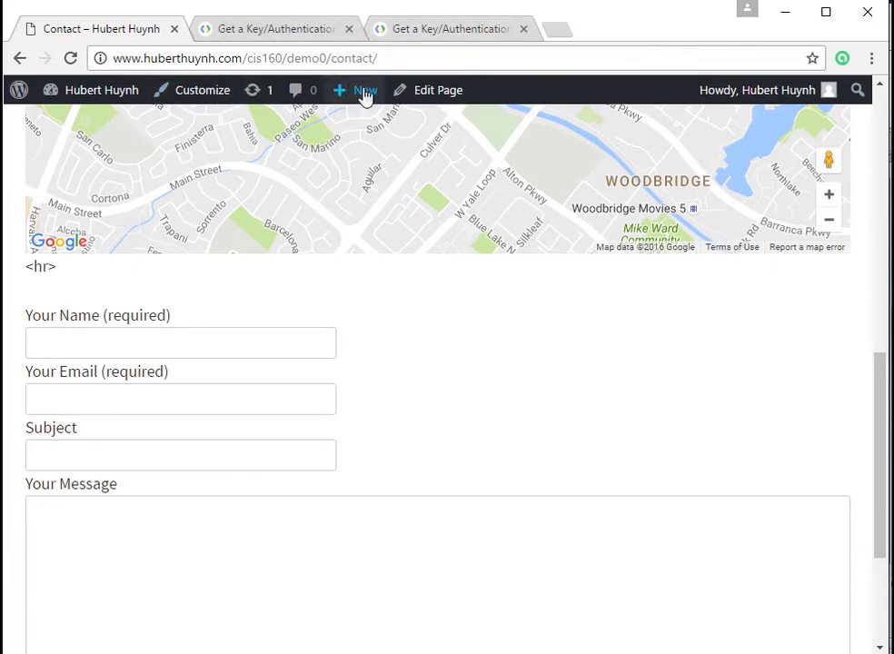
Edit the Contact page to replace the <hr> line with a centered line of dashes, and update the page.
left_click(433, 92)
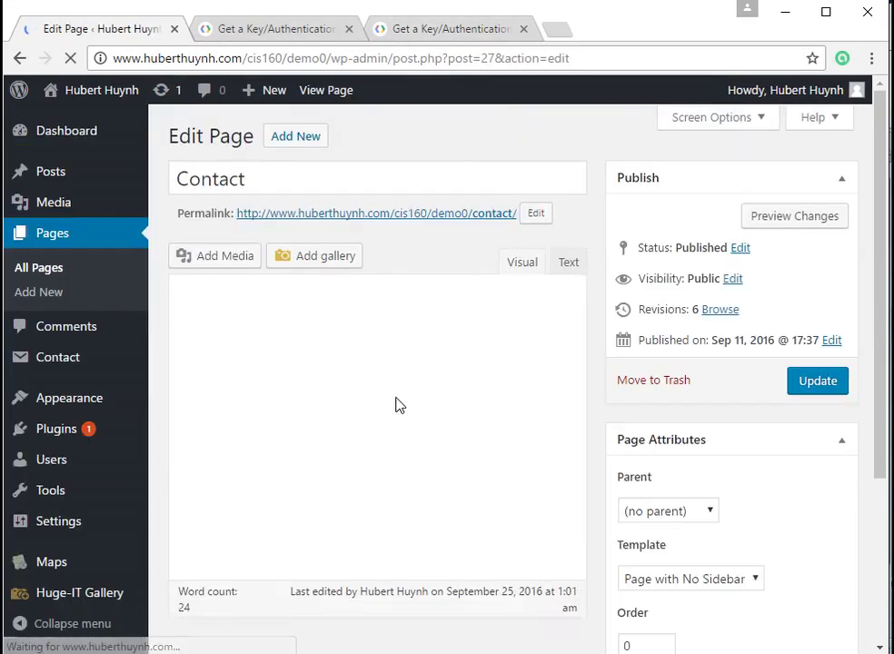
left_click(216, 615)
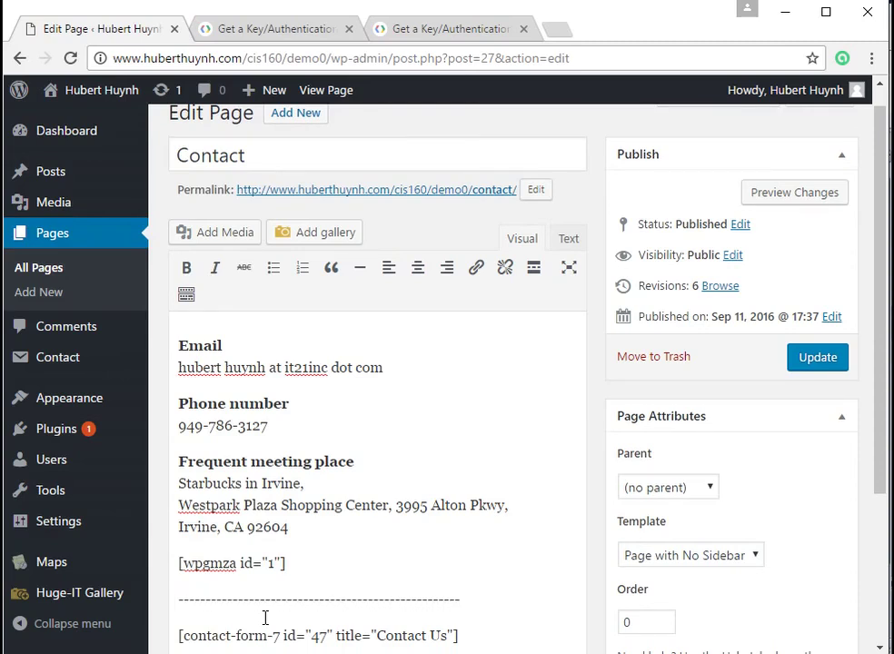
left_click(418, 270)
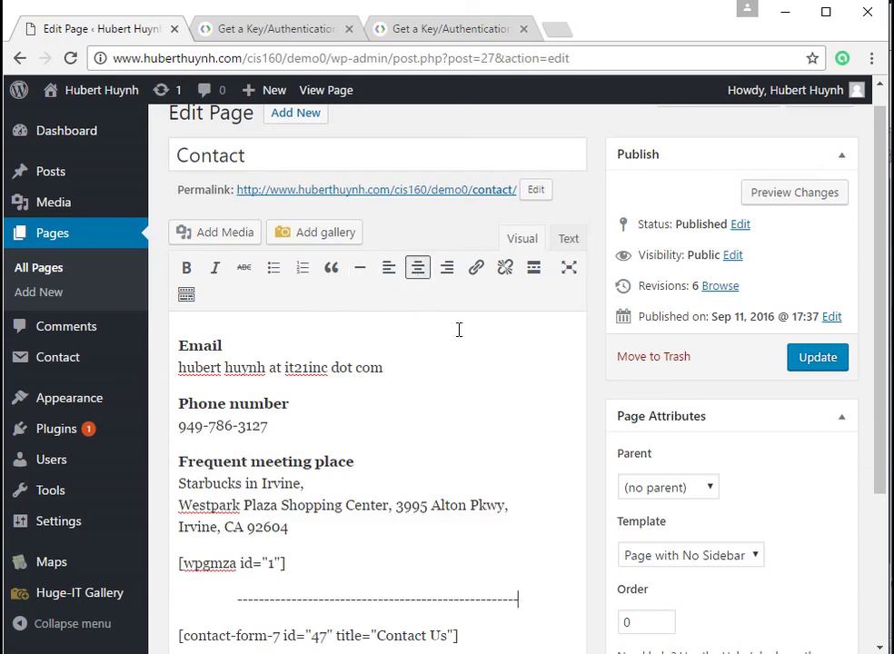
left_click(828, 367)
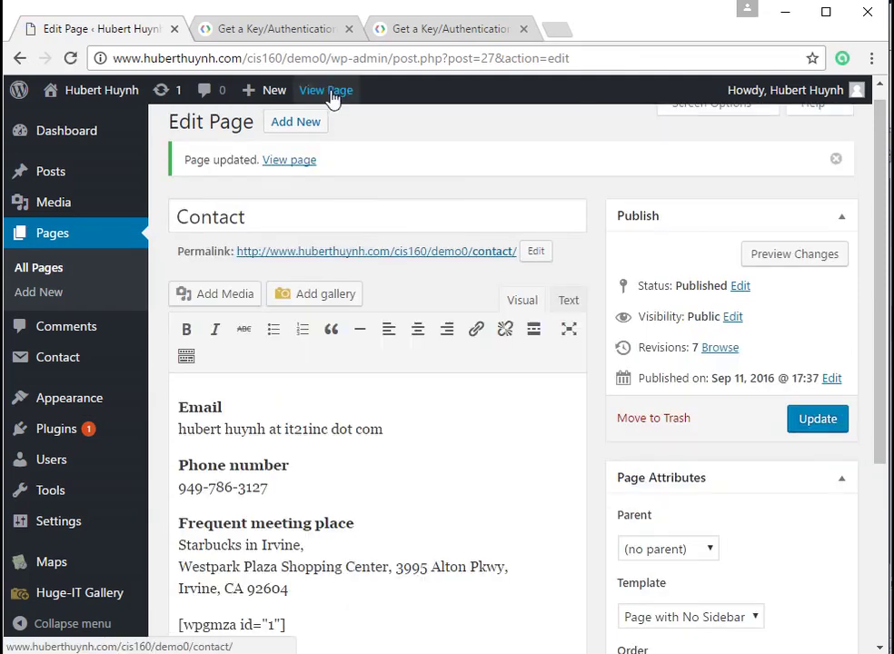
View the updated Contact page and check the map below the meeting address.
left_click(329, 90)
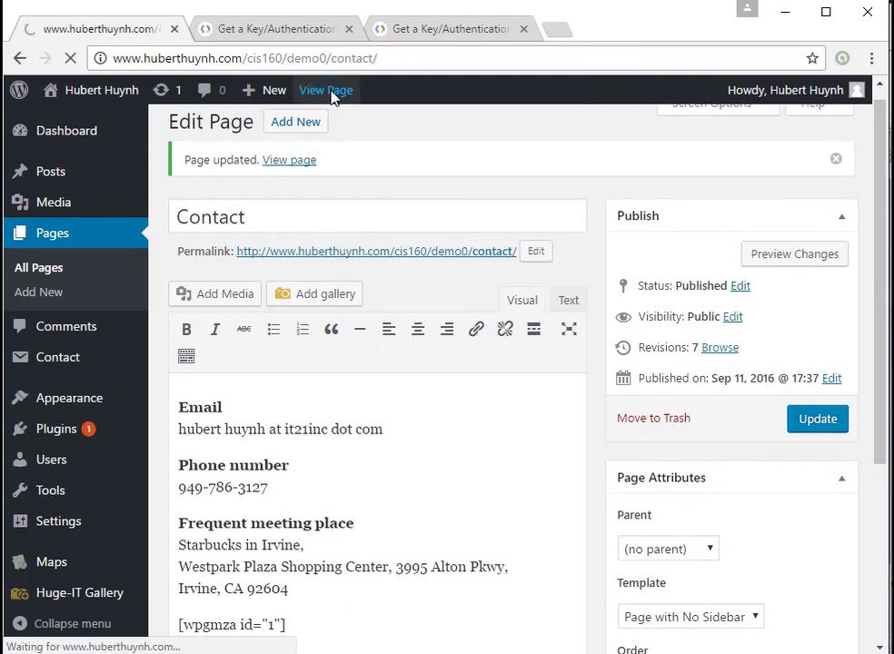
scroll(432, 459, "down", 3)
scroll(433, 457, "down", 3)
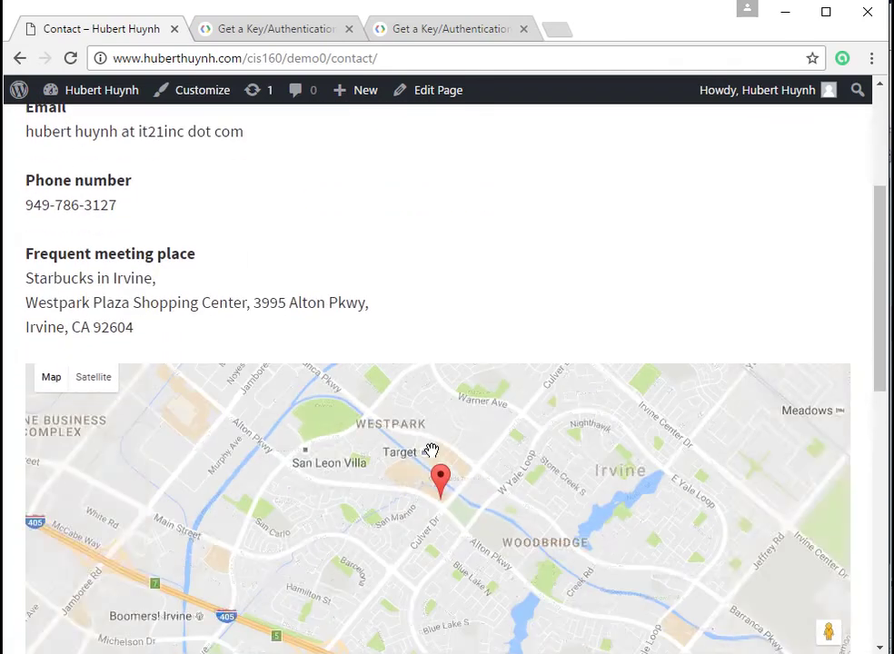
scroll(429, 454, "up", 2)
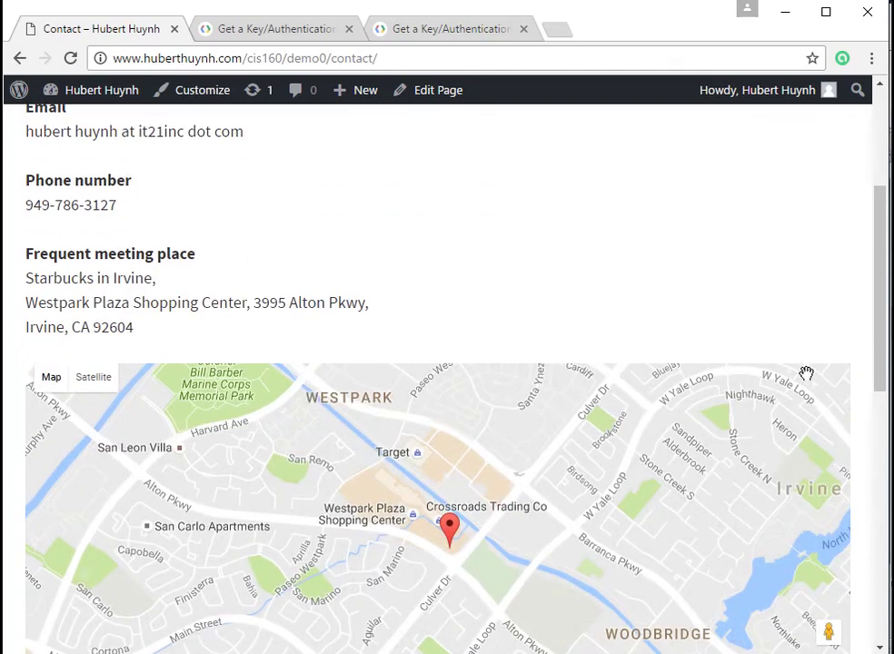
left_click_drag(876, 357, 884, 309)
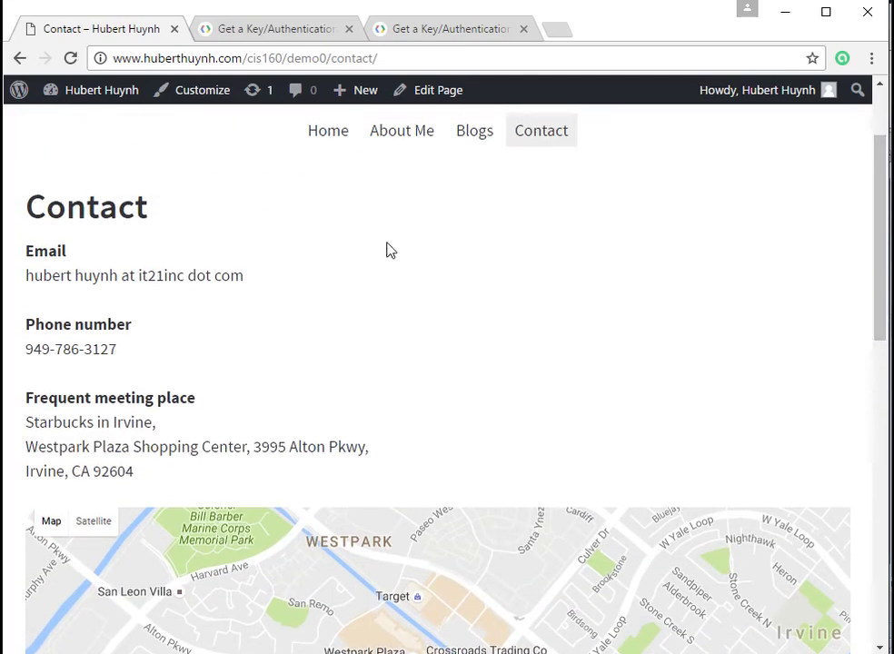
Switch to the Excel workbook and enter "Thank you for watching" in cell C14.
left_click(302, 650)
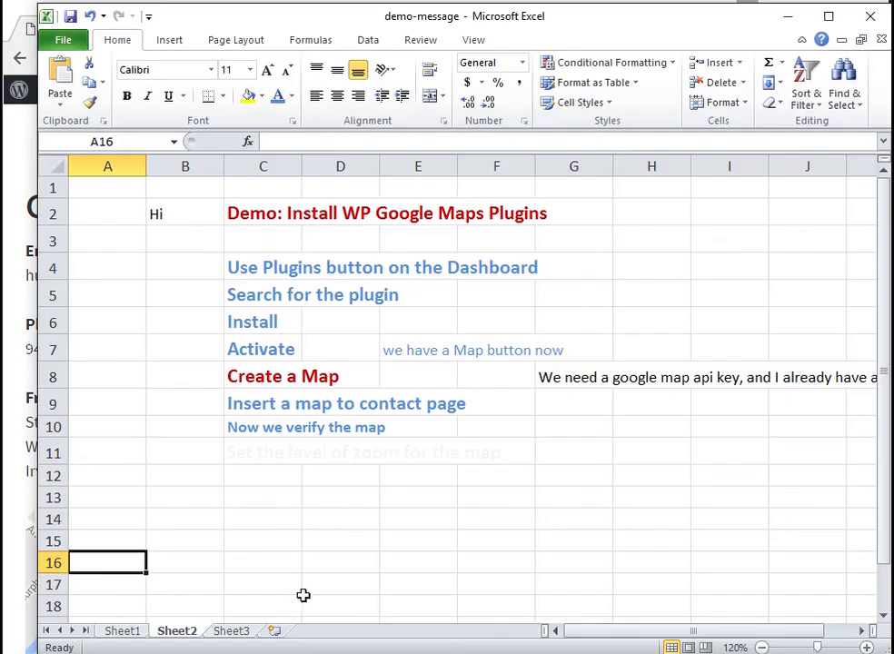
left_click(254, 524)
type("T")
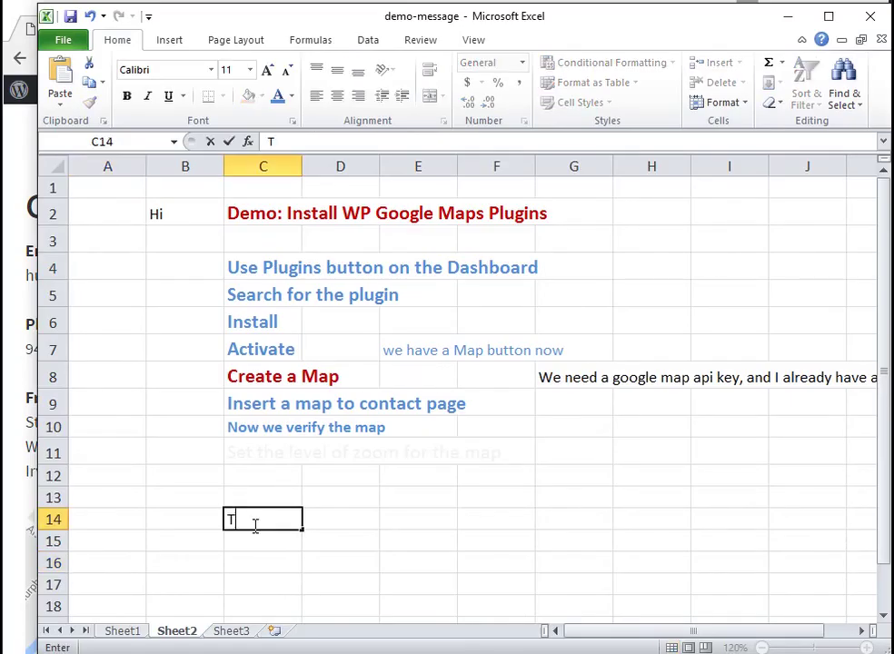
type("hank")
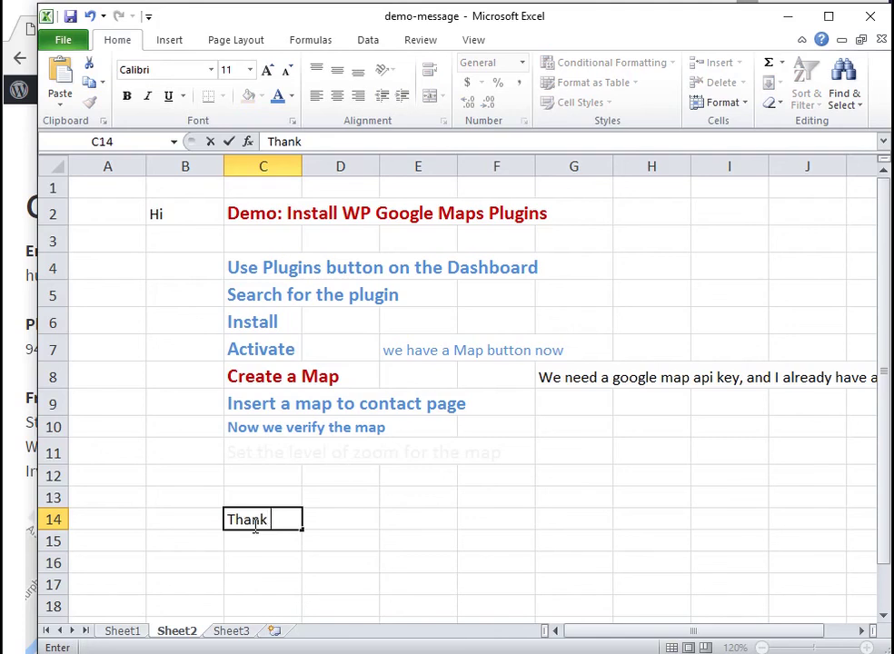
type(" you for wat")
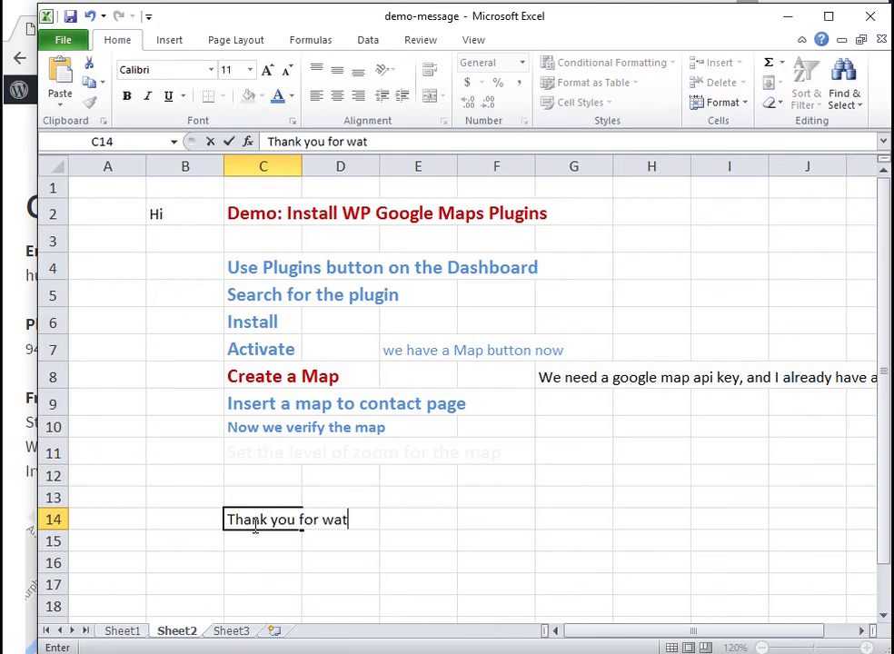
type("ching")
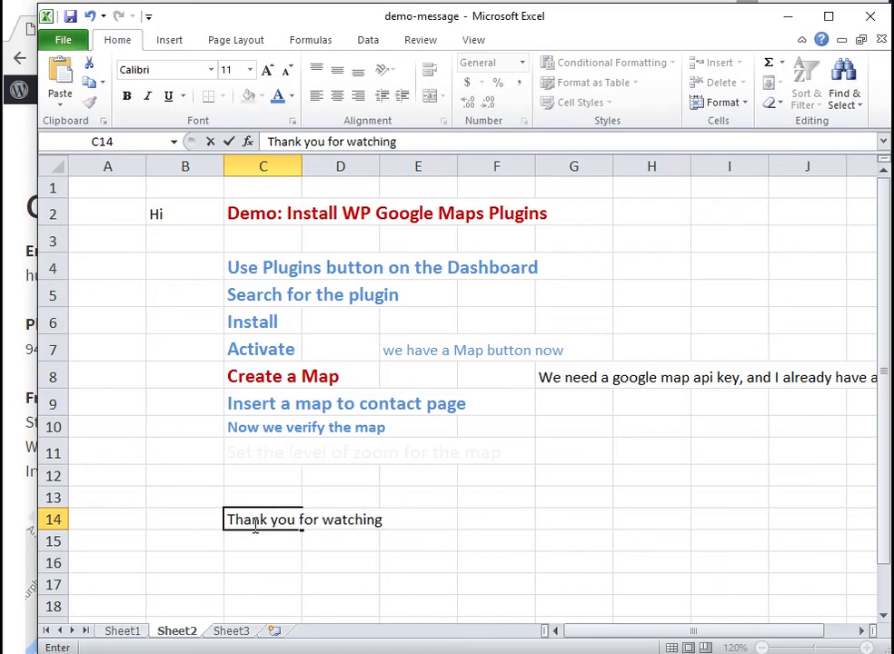